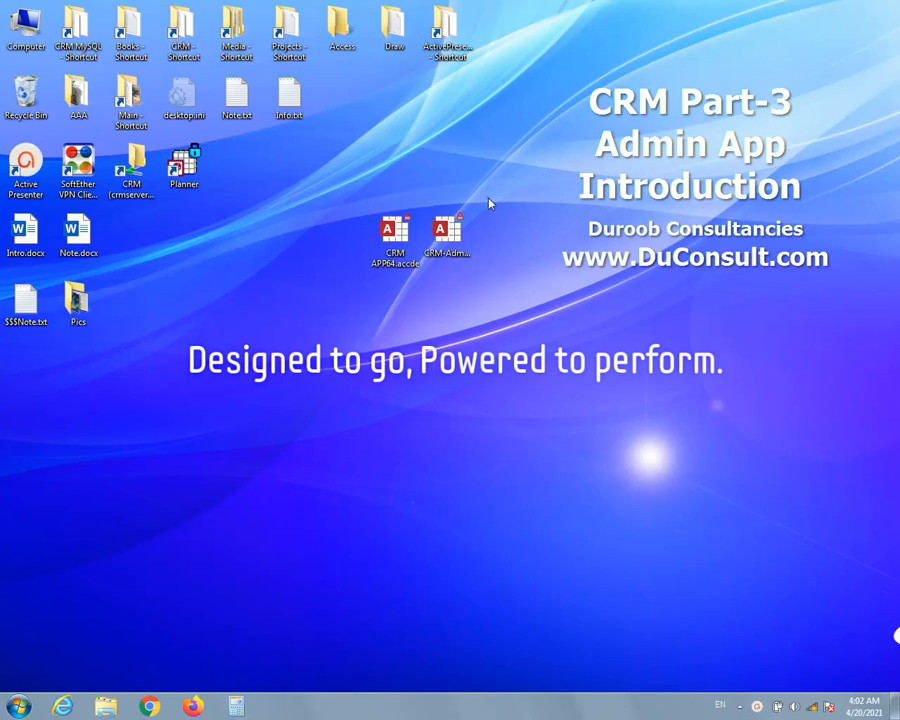
Open the CRM APP64.accde application from the desktop.
left_click_drag(490, 204, 346, 306)
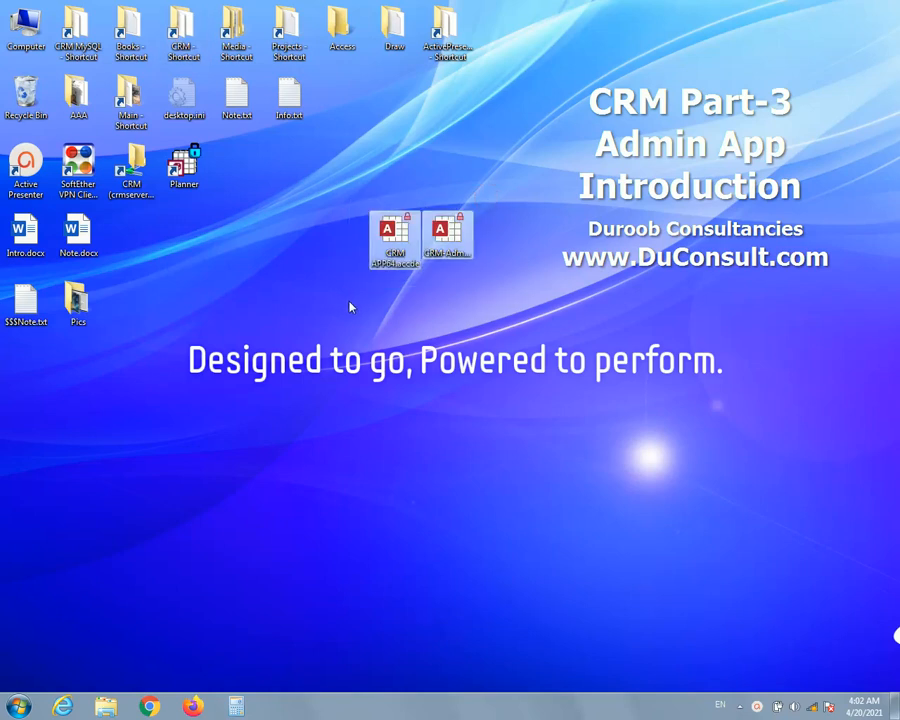
left_click(376, 252)
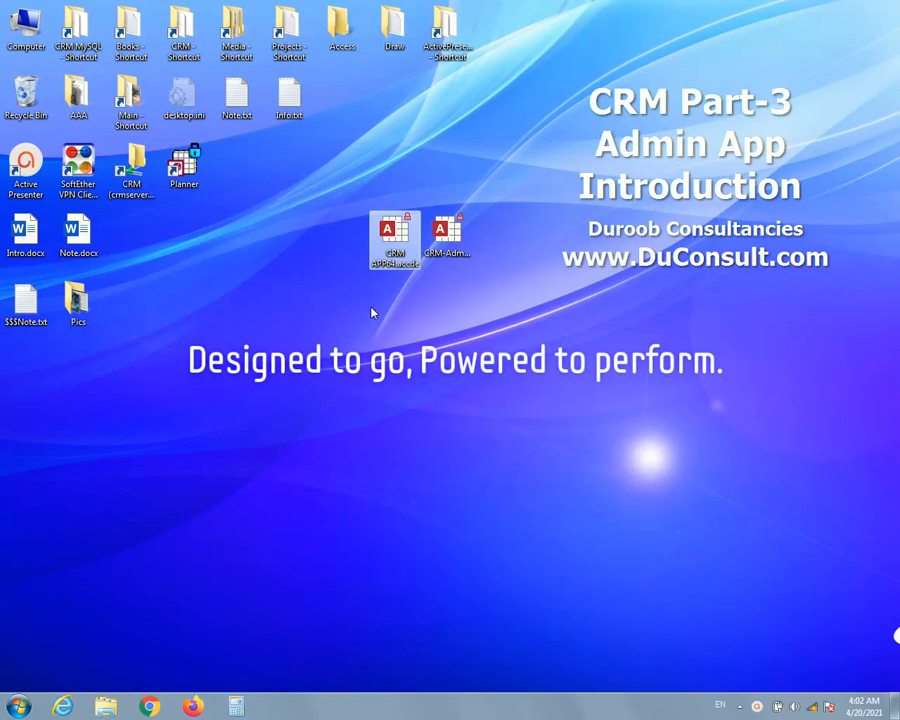
left_click(446, 236)
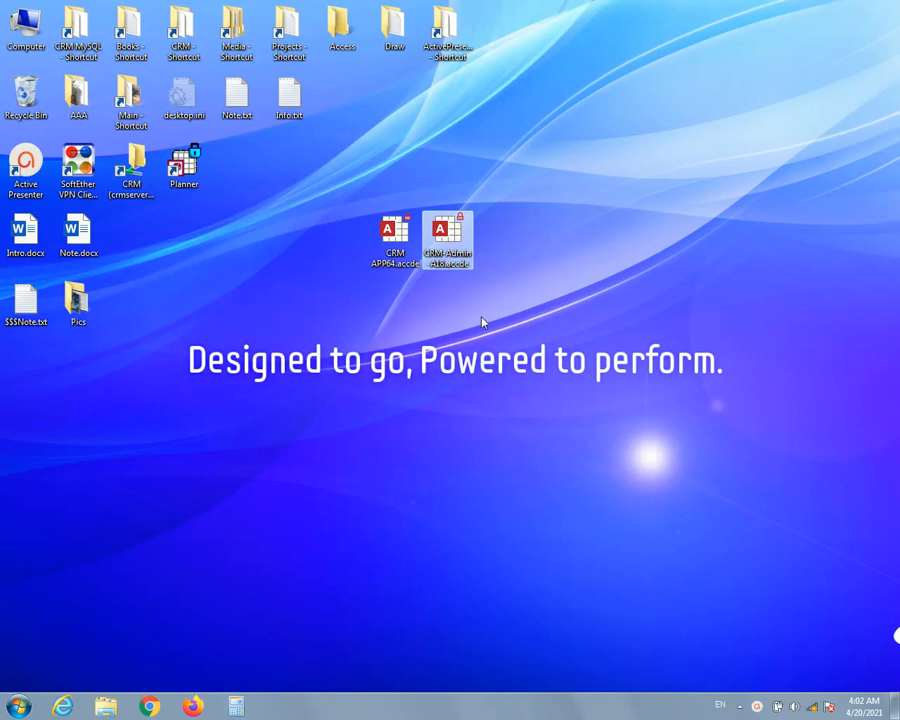
double_click(392, 248)
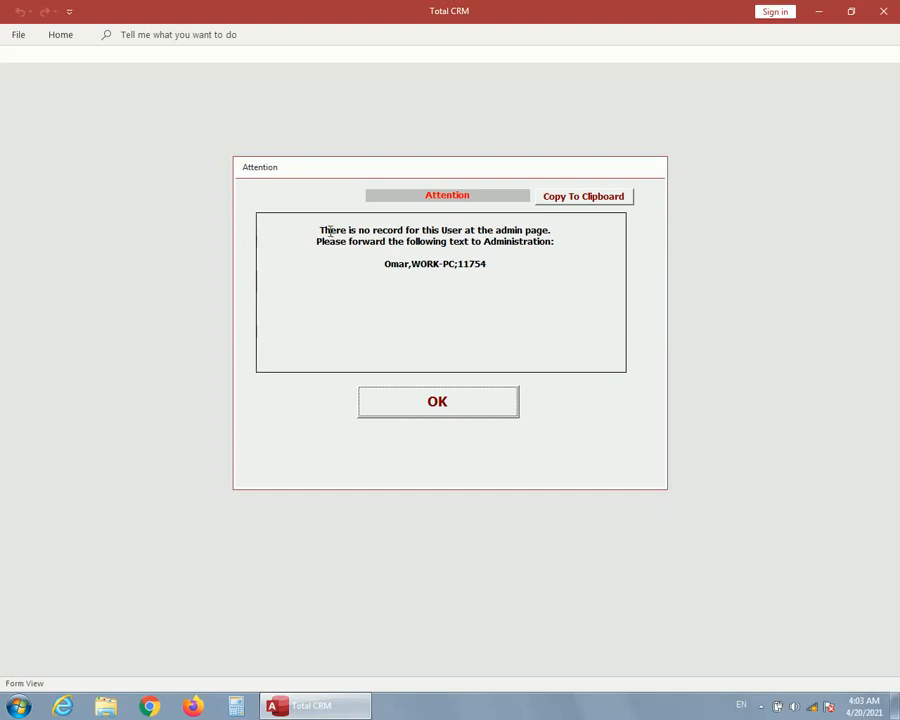
Highlight the user name and computer identifier in the missing-record notice and acknowledge it.
left_click_drag(494, 264, 383, 263)
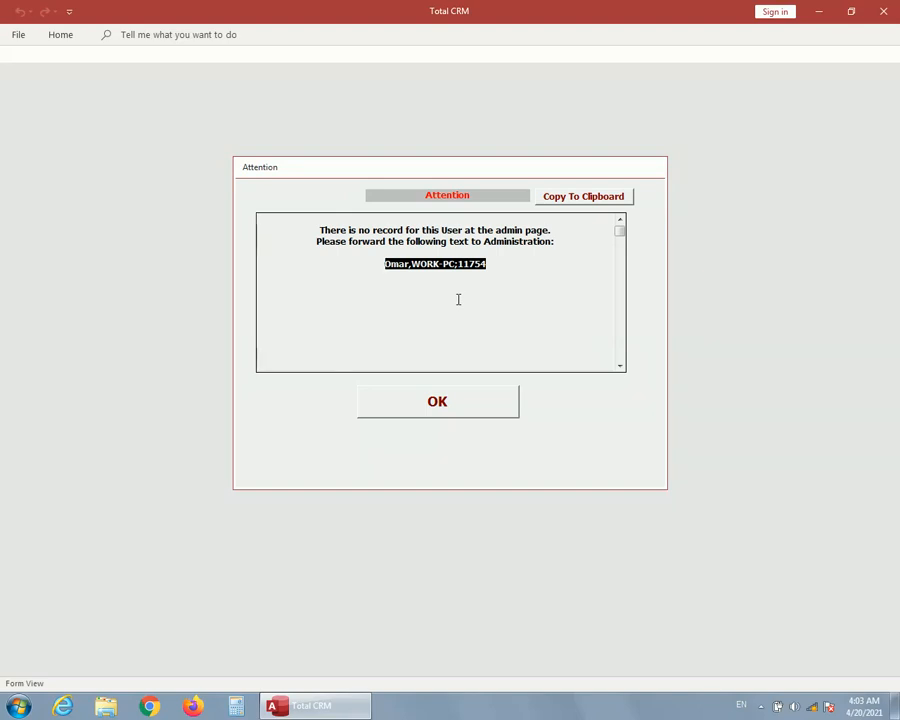
double_click(409, 262)
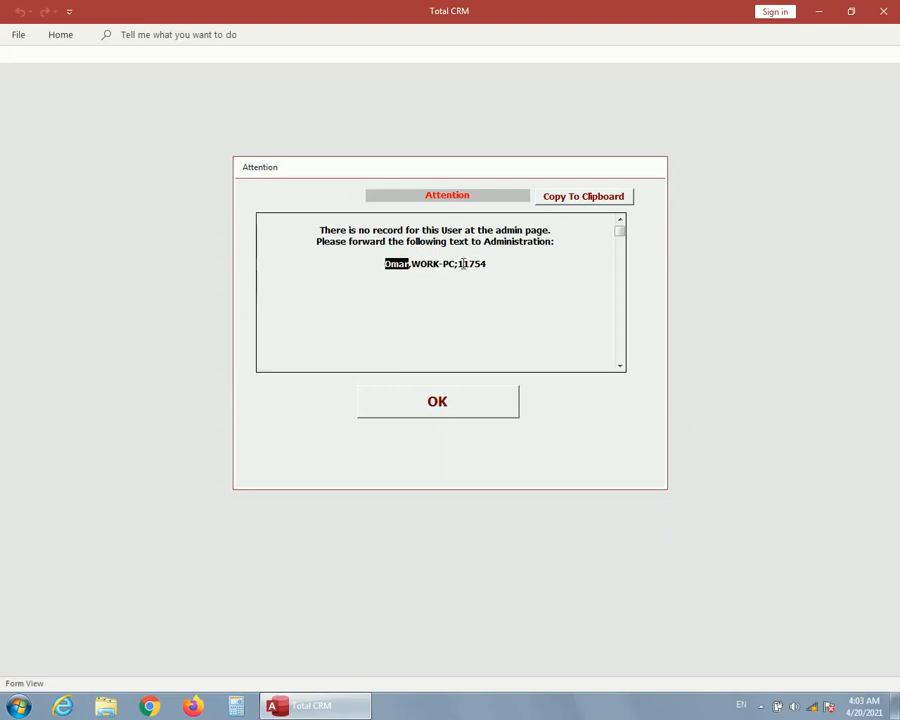
left_click_drag(412, 263, 457, 263)
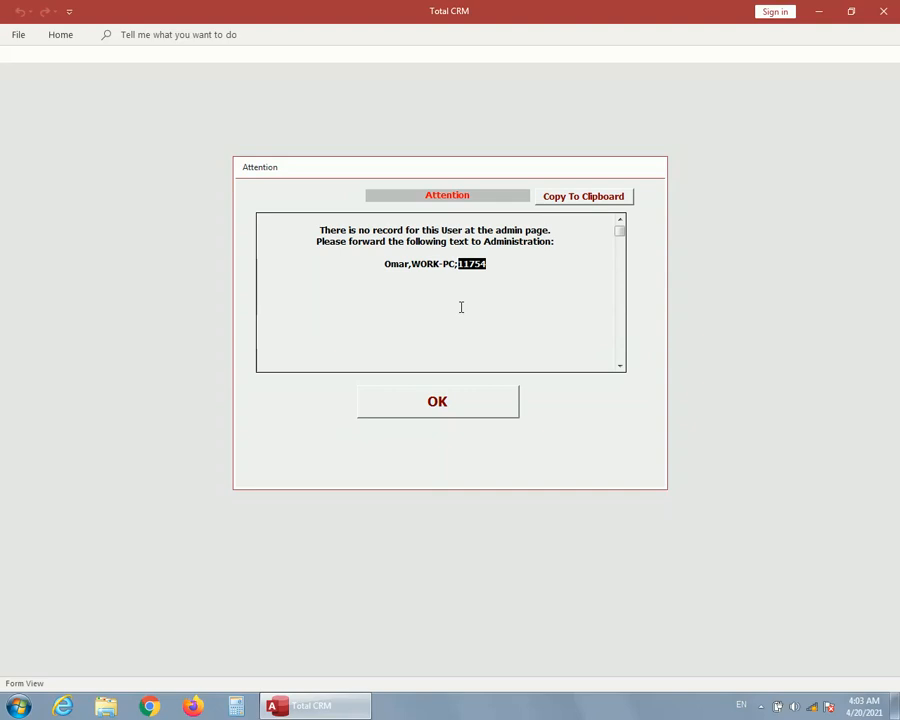
left_click(446, 408)
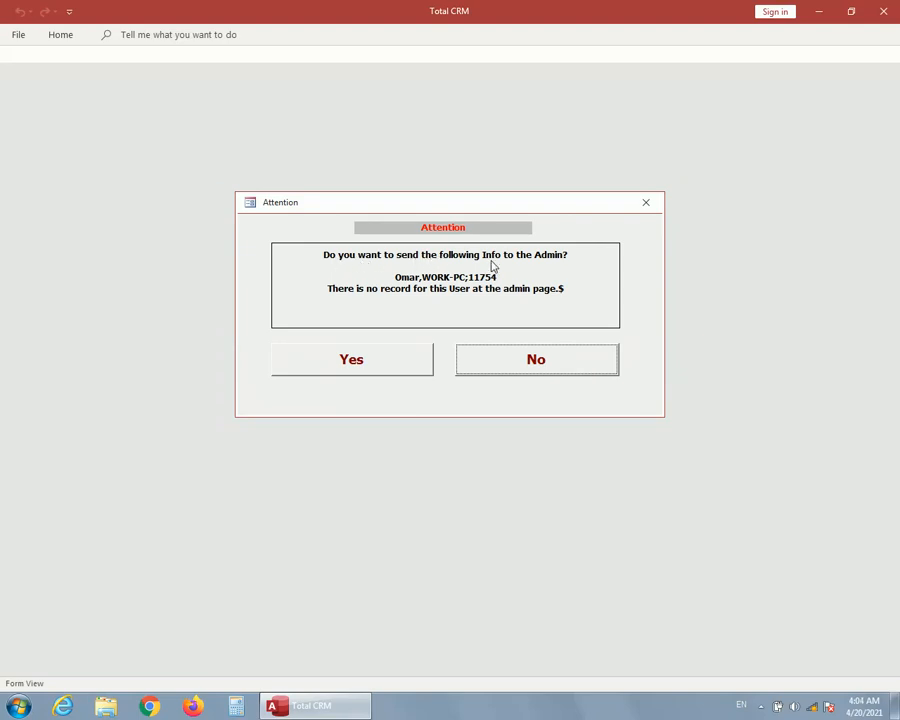
Agree to send the user info to the admin with the extra note "Please add me to the admin page".
left_click(363, 357)
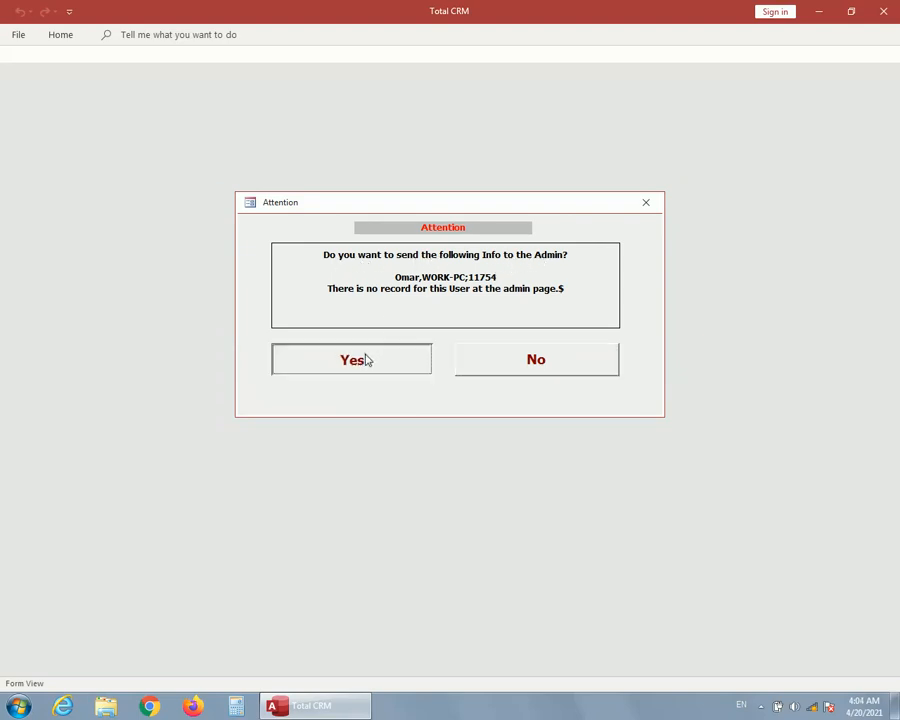
type("P")
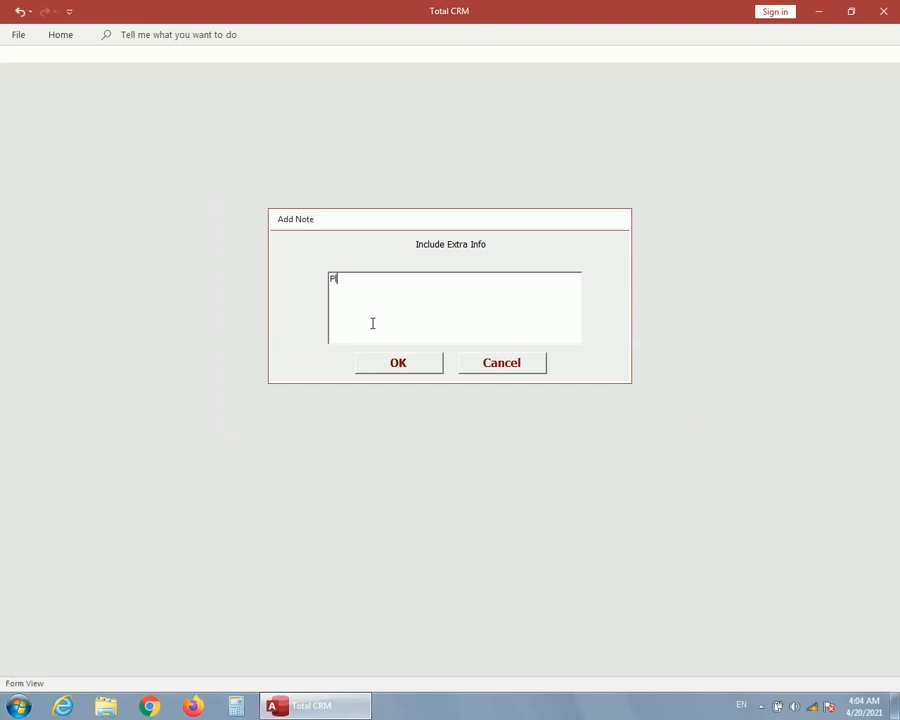
type("lease add me to the admin page")
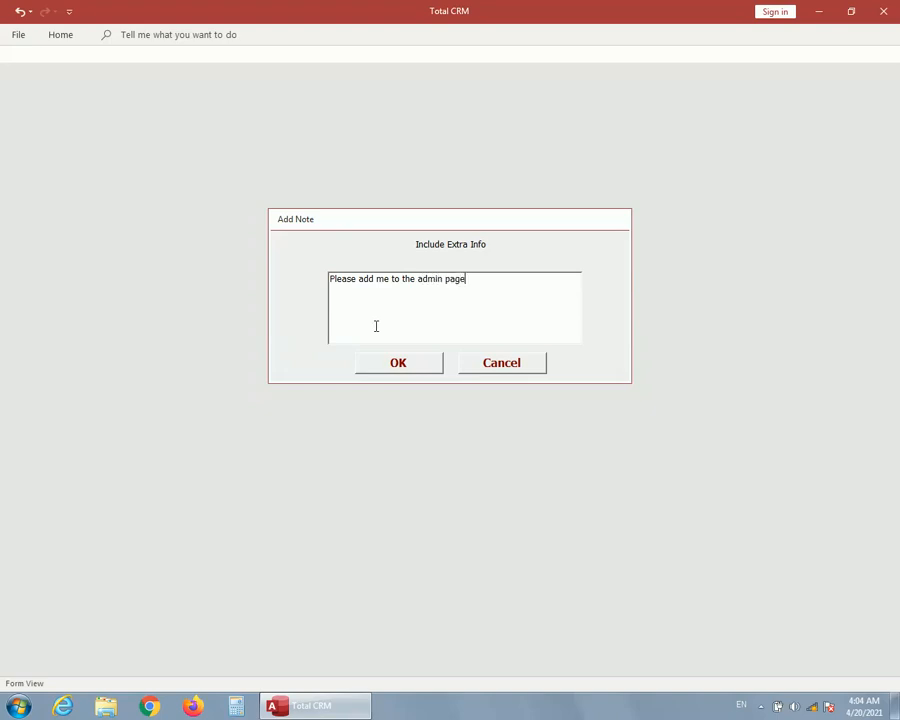
left_click(412, 363)
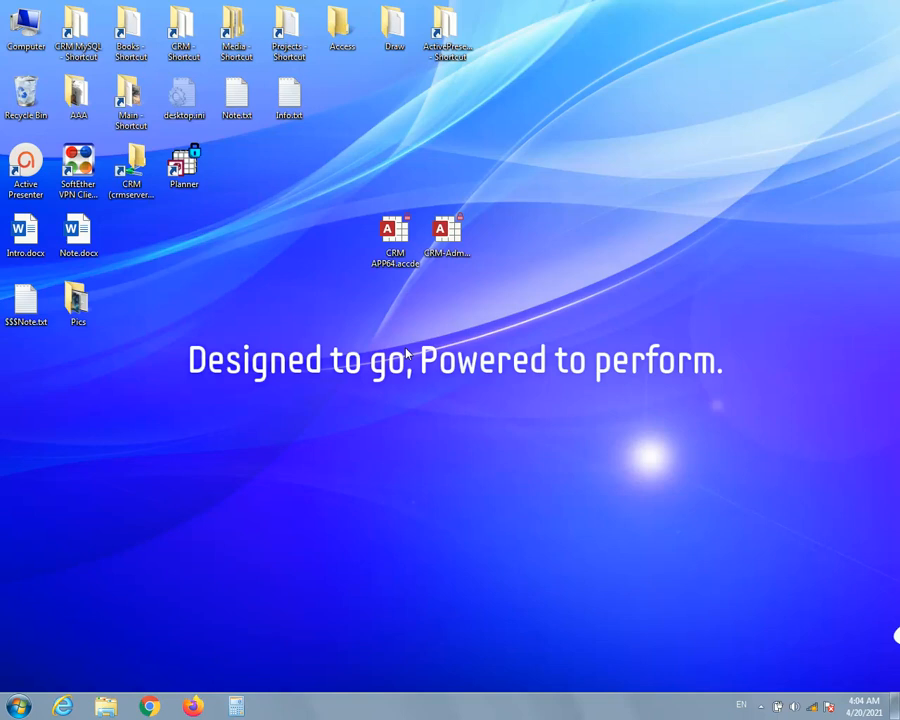
Open CRM-Admin-A18.accde, copy the registration code shown in the startup notice and continue to the main page.
left_click(453, 238)
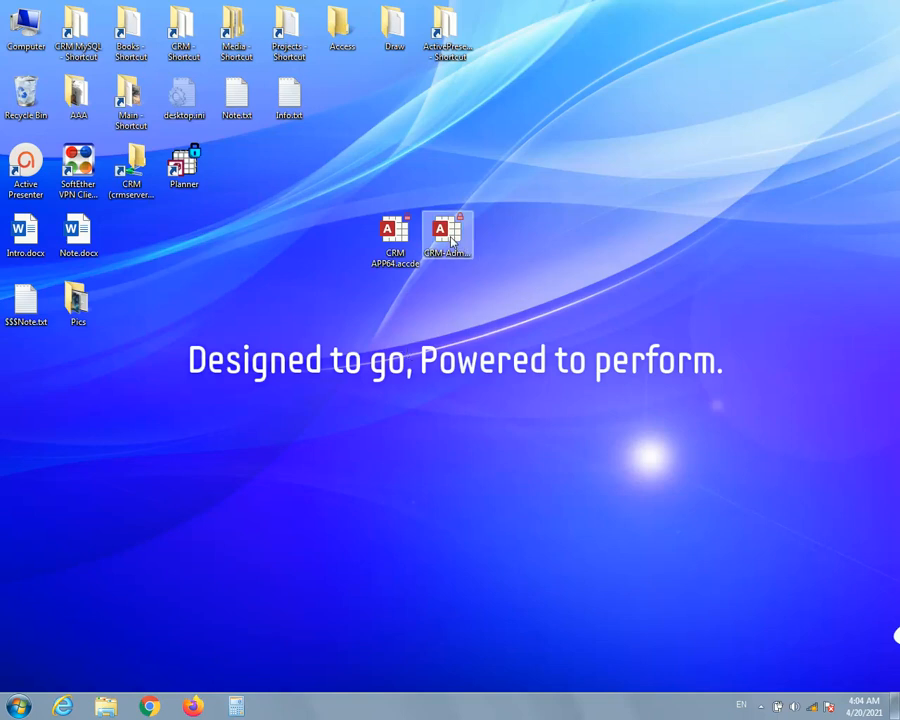
double_click(453, 238)
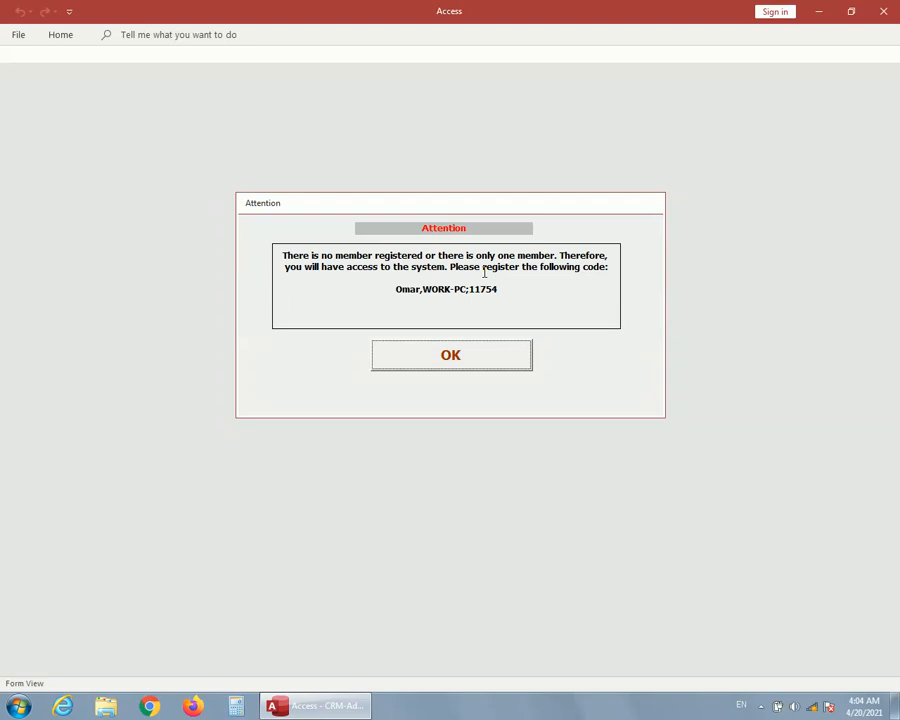
left_click_drag(499, 289, 397, 293)
right_click(403, 291)
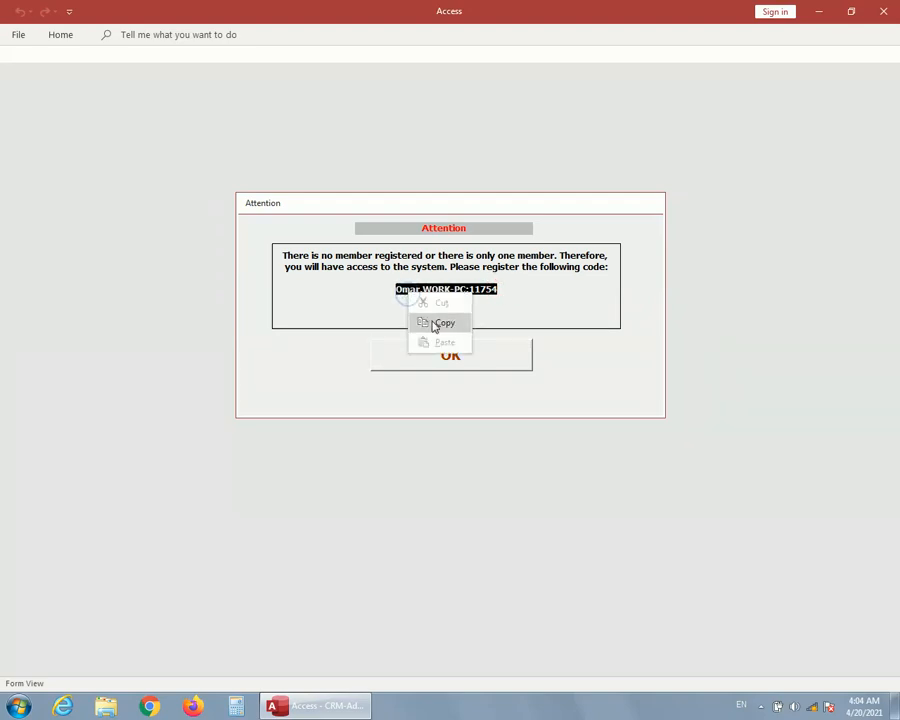
left_click(431, 320)
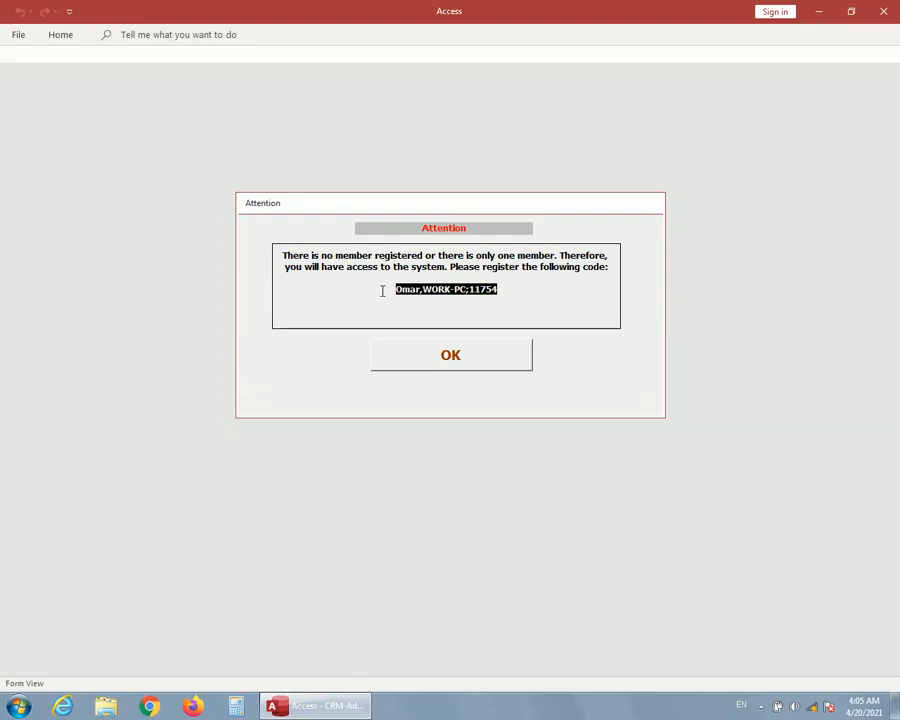
left_click(455, 366)
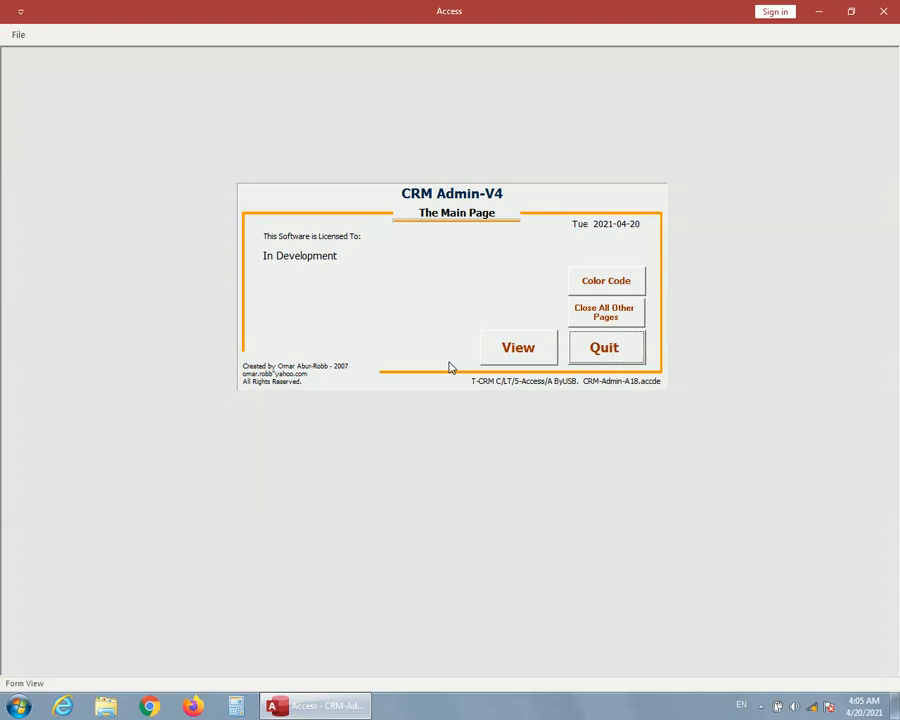
Open the User Forward log, copy the user details from the CRM App entry and close the log.
left_click(524, 354)
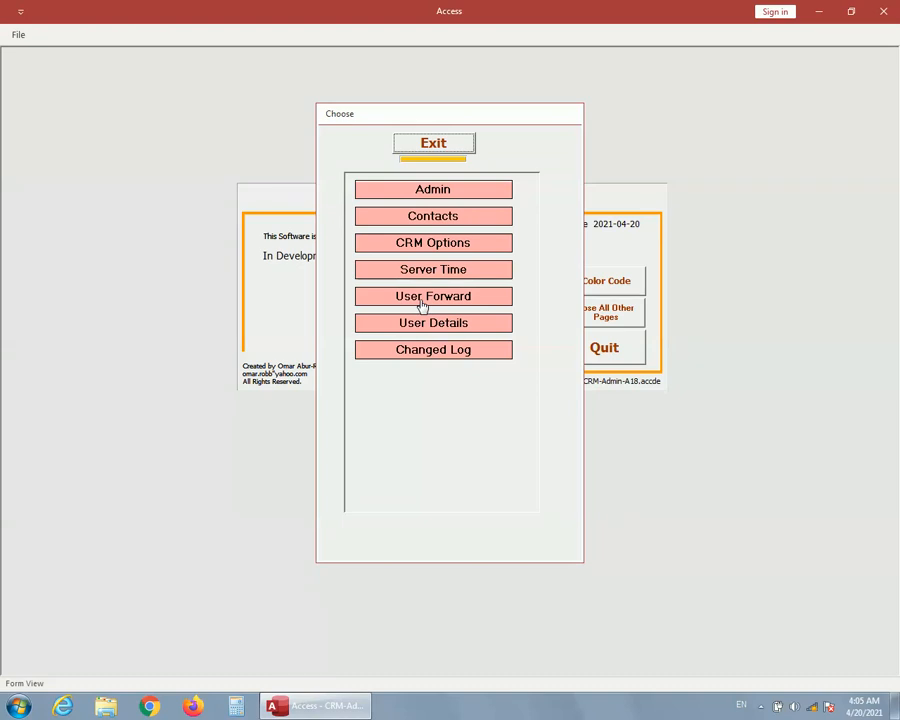
left_click(419, 306)
left_click_drag(457, 301, 366, 309)
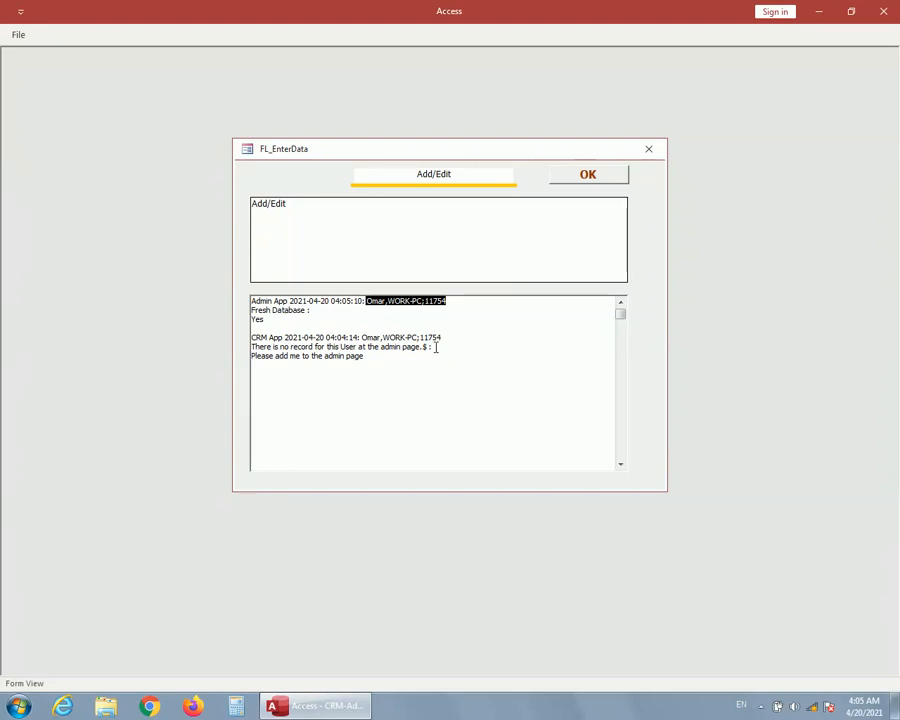
left_click_drag(449, 337, 363, 340)
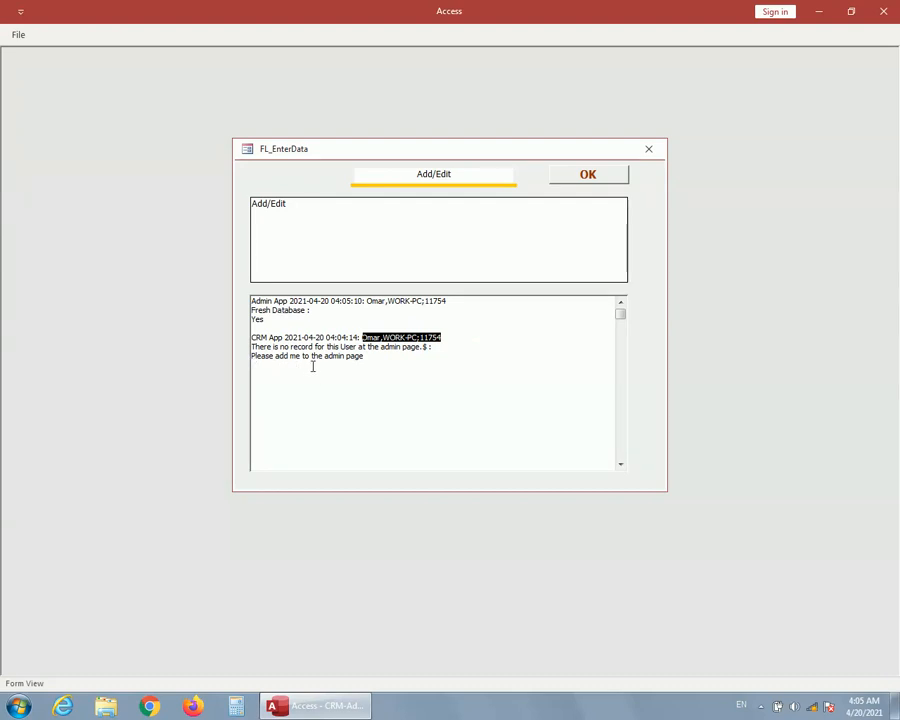
right_click(387, 339)
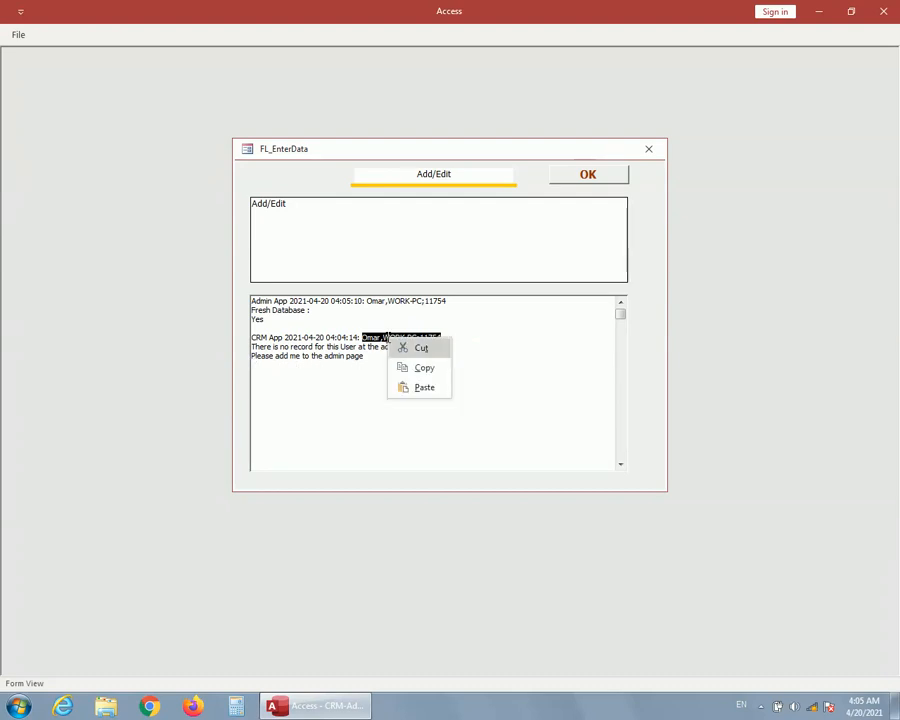
left_click(405, 369)
left_click(593, 180)
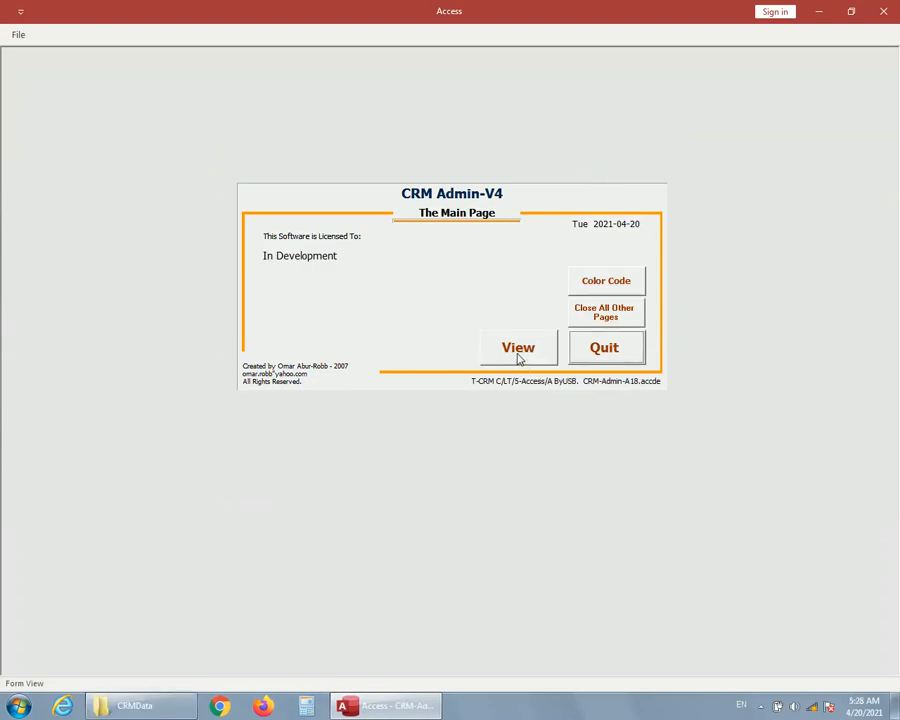
Open the Admin database and start a new admin record.
left_click(518, 350)
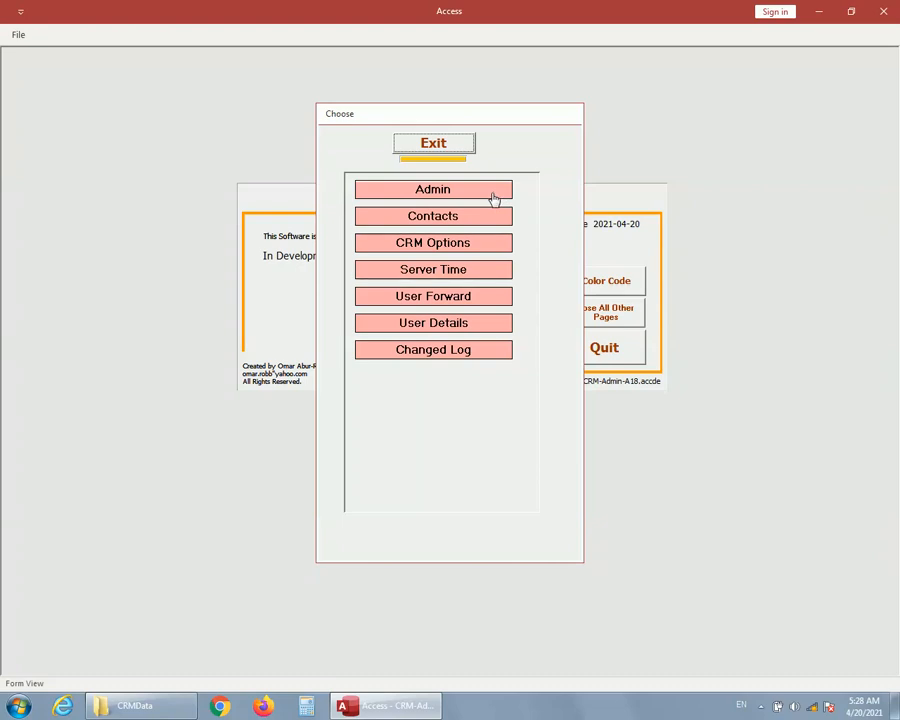
left_click(433, 192)
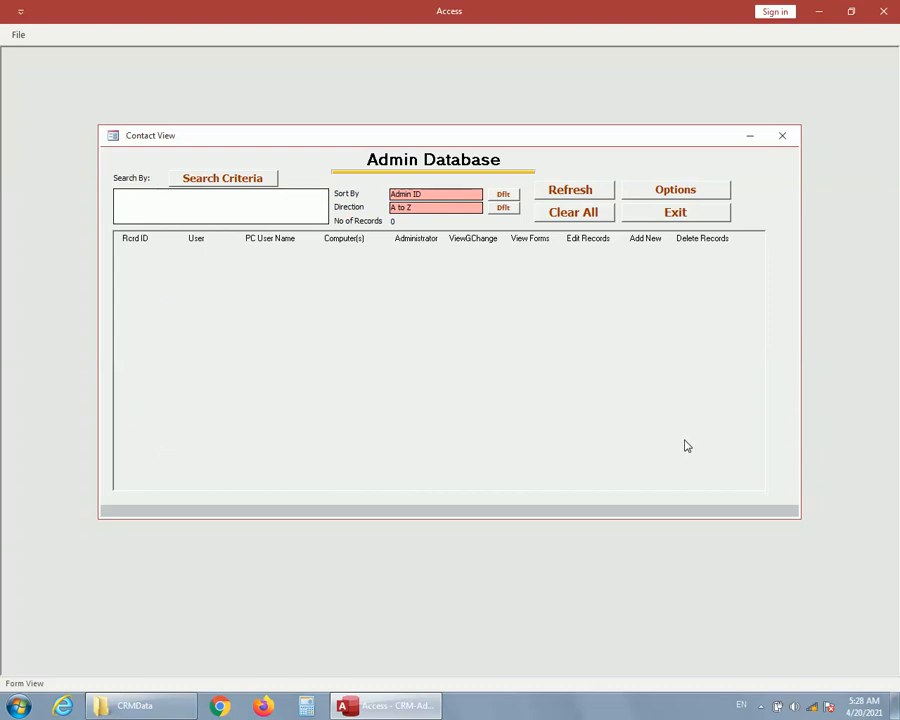
left_click(668, 194)
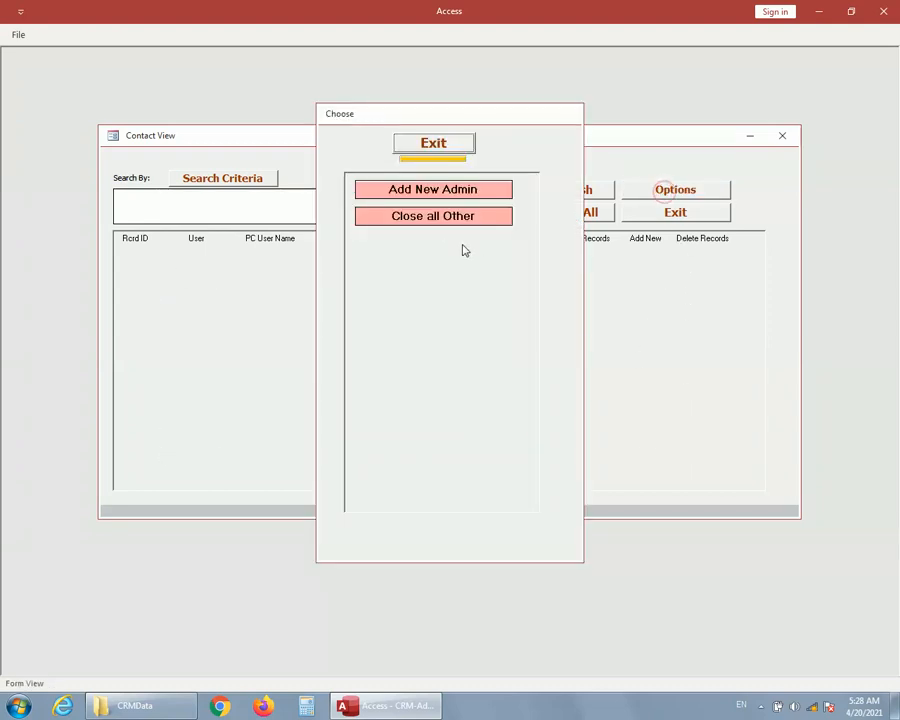
left_click(432, 192)
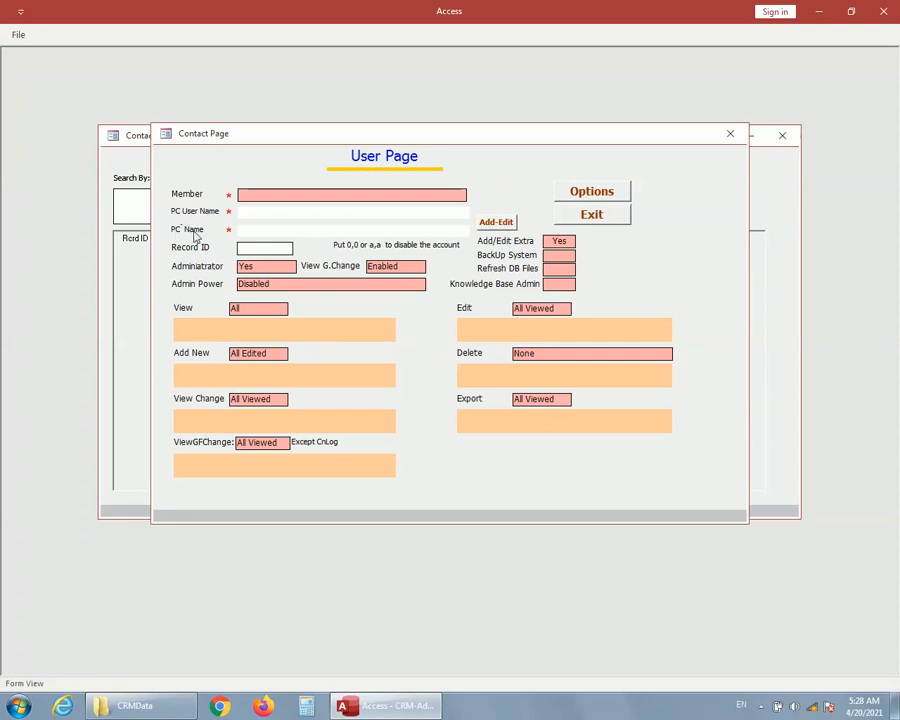
Fill in the PC User Name and PC Name fields from the copied user details.
left_click(497, 223)
right_click(397, 270)
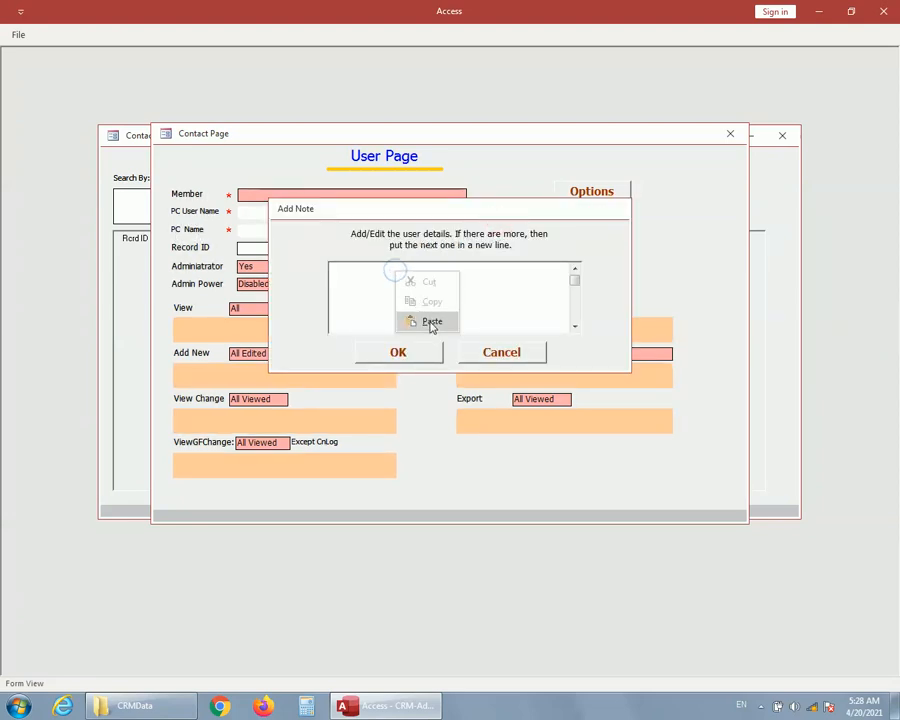
left_click(429, 321)
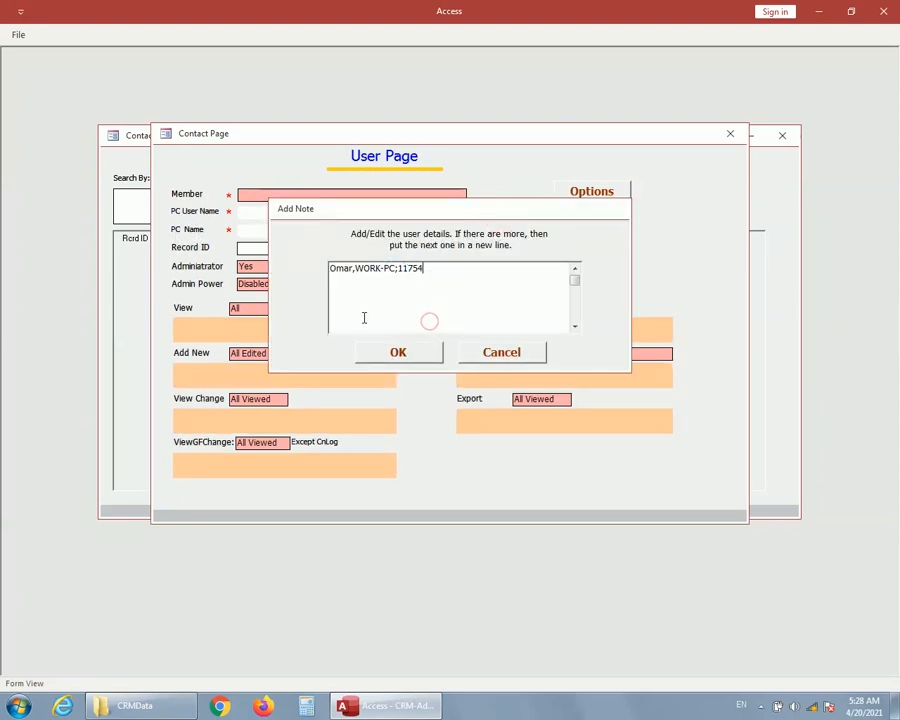
left_click(402, 352)
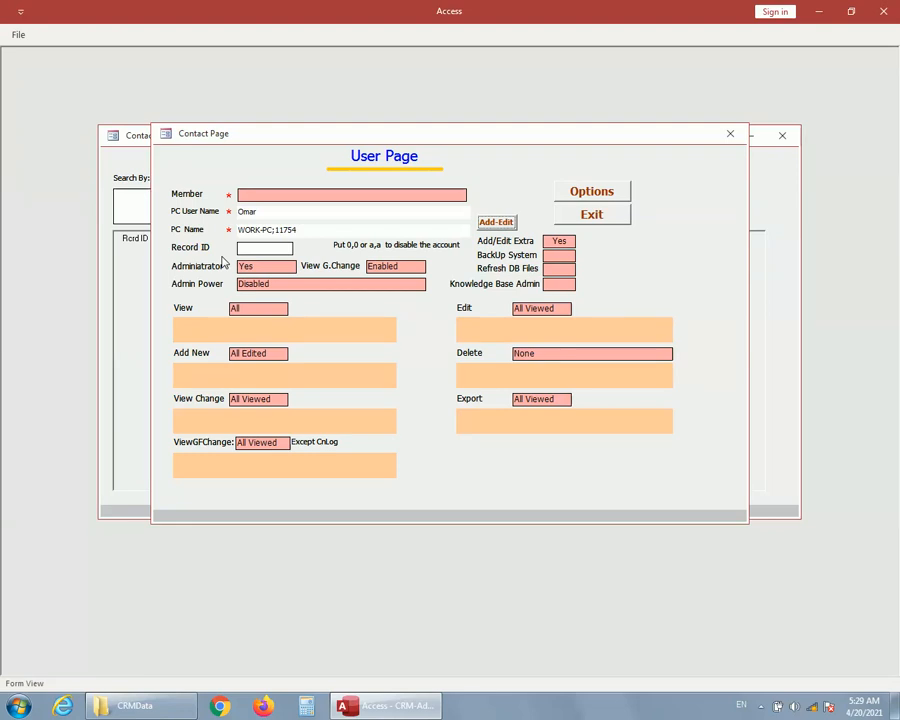
Try to exit the incomplete user page, stay on it and assign User 1 as the member.
left_click(596, 218)
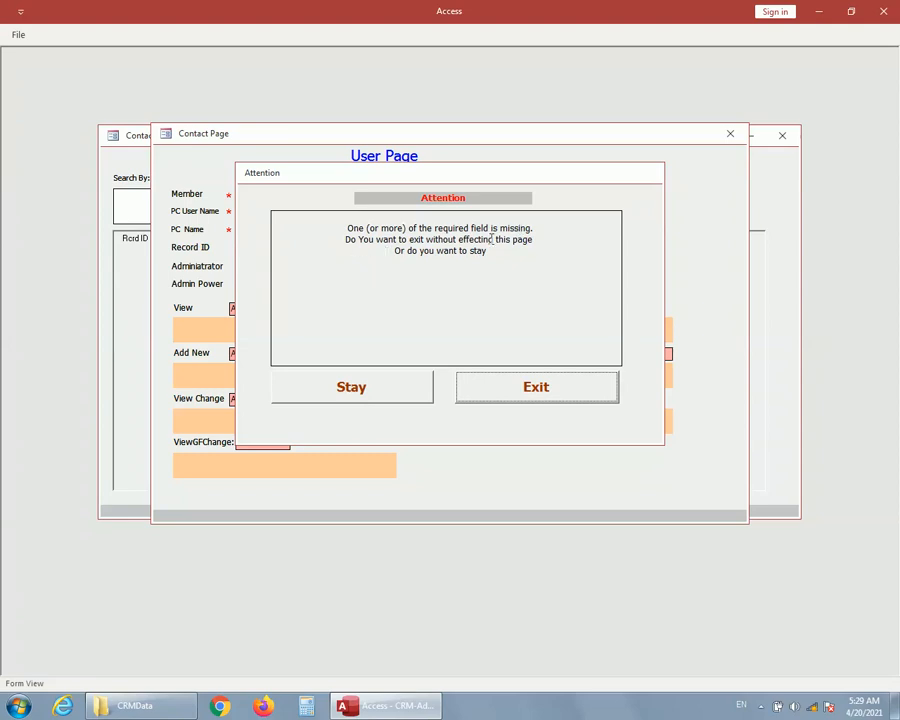
left_click(351, 386)
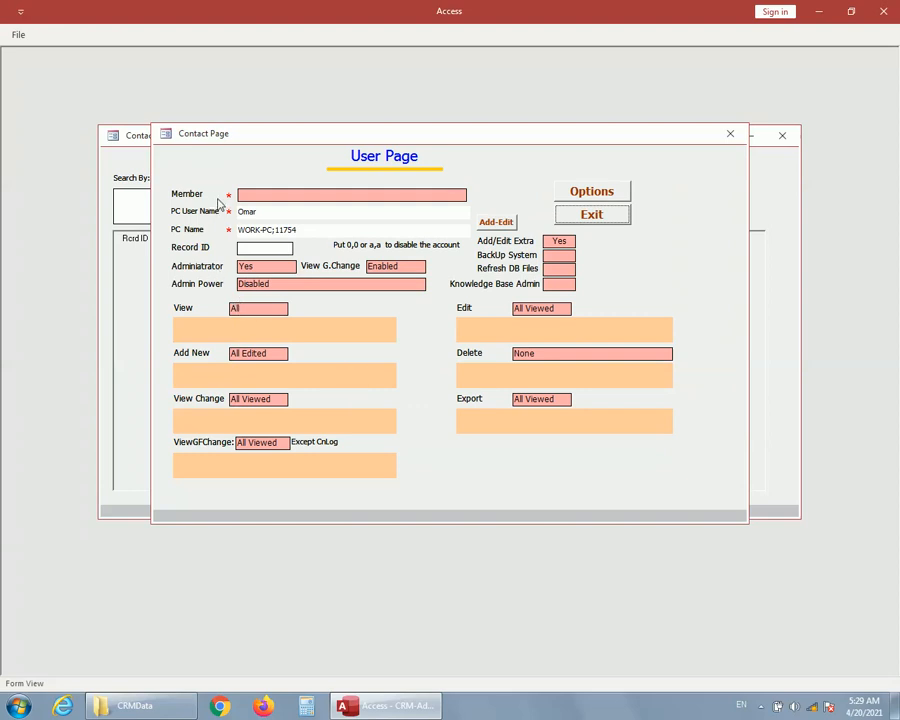
left_click(316, 199)
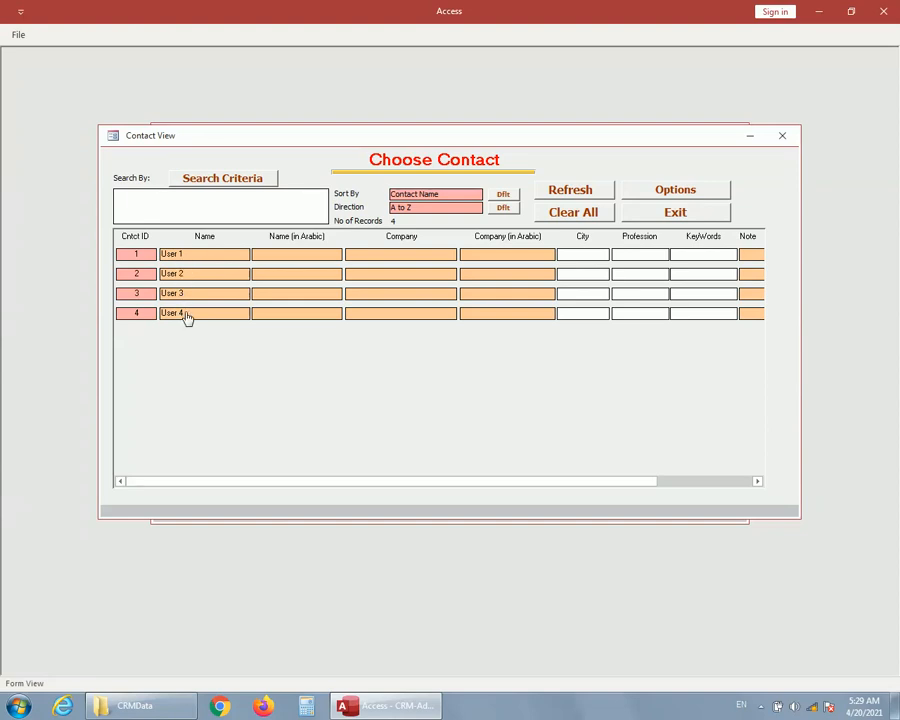
double_click(136, 256)
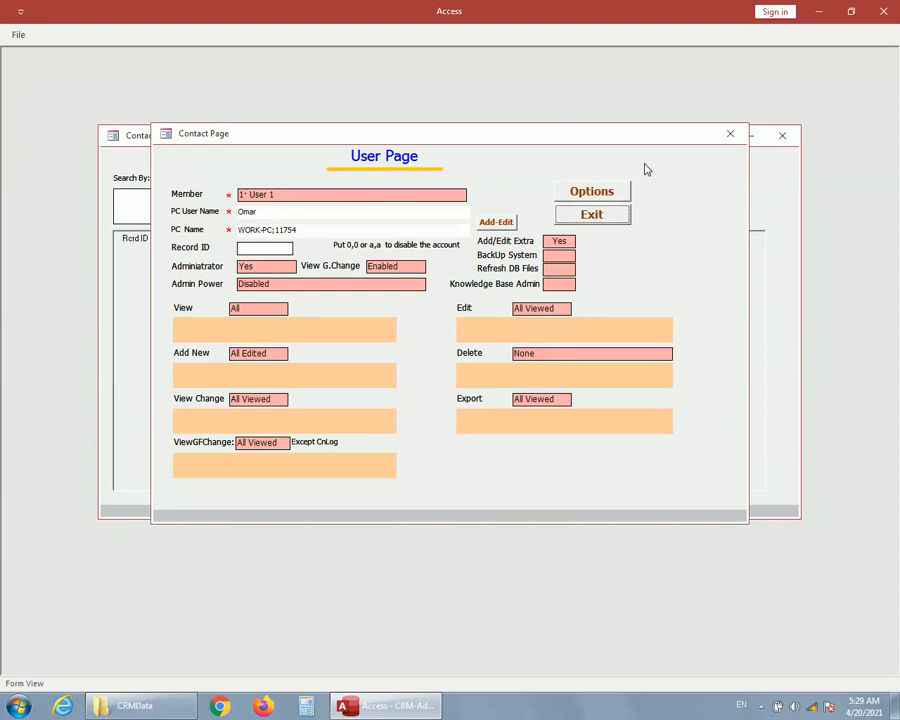
Switch the user's administrator setting to No and back to Yes.
left_click(258, 269)
left_click(414, 216)
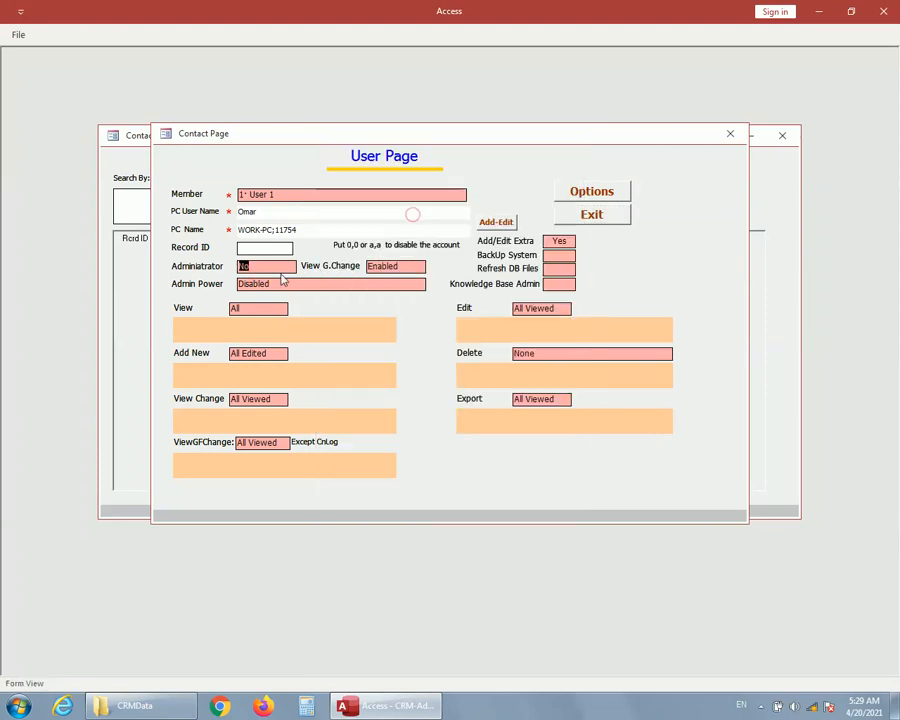
left_click(272, 270)
left_click(440, 196)
Try to enable Admin Power with the re-approve power set to Yes, leaving without choosing a time limit.
left_click(330, 286)
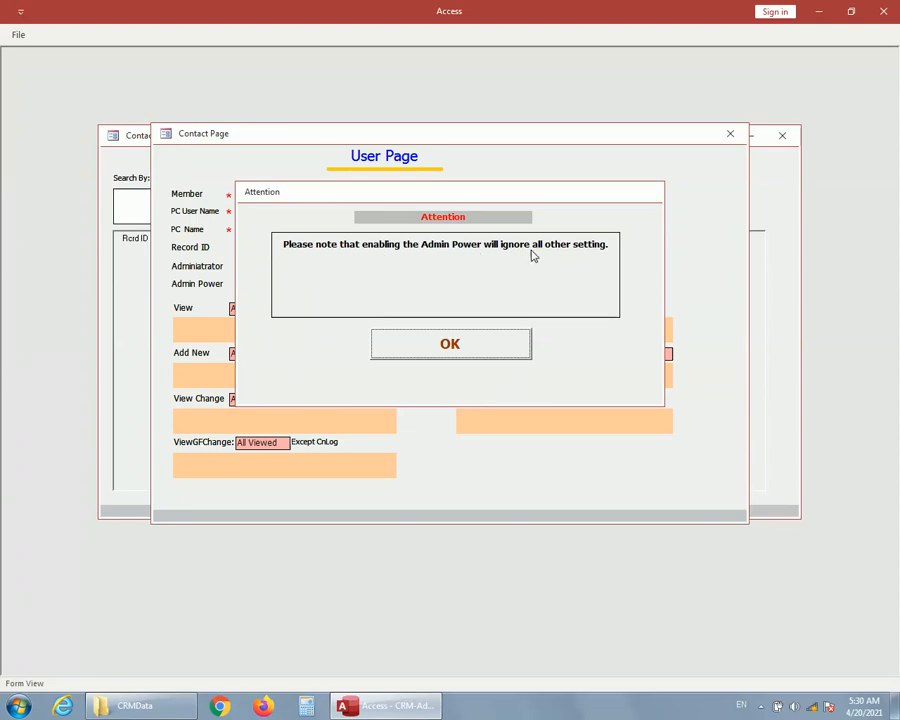
left_click(466, 343)
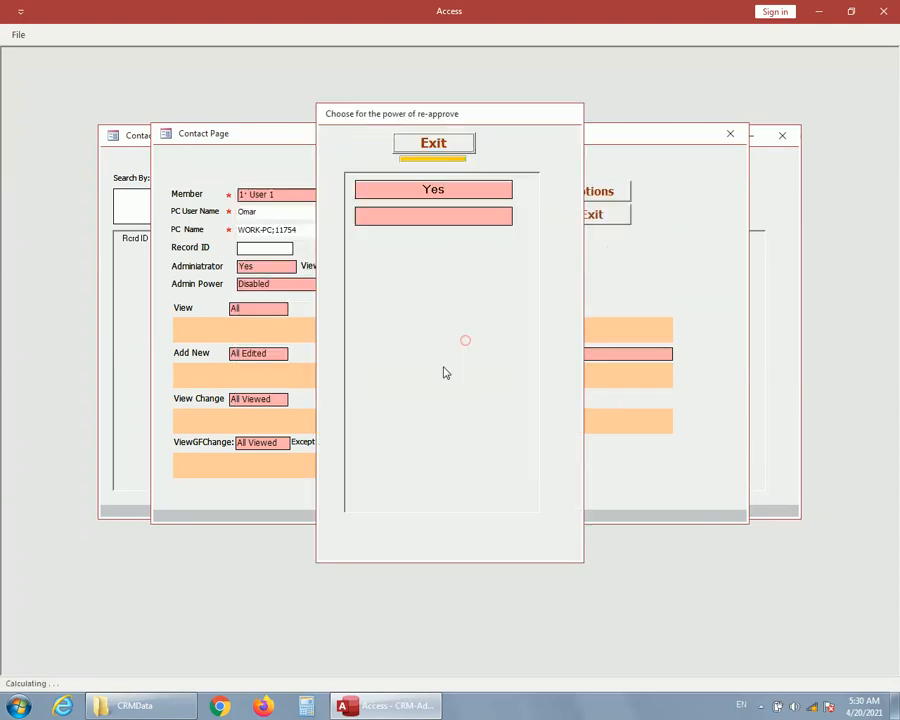
left_click(433, 192)
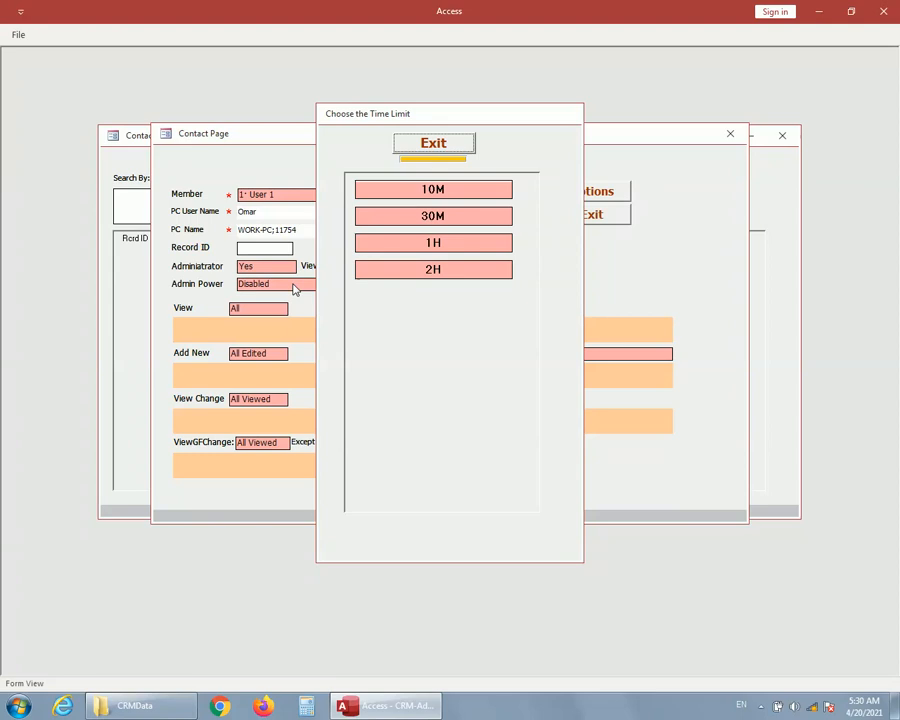
left_click(444, 148)
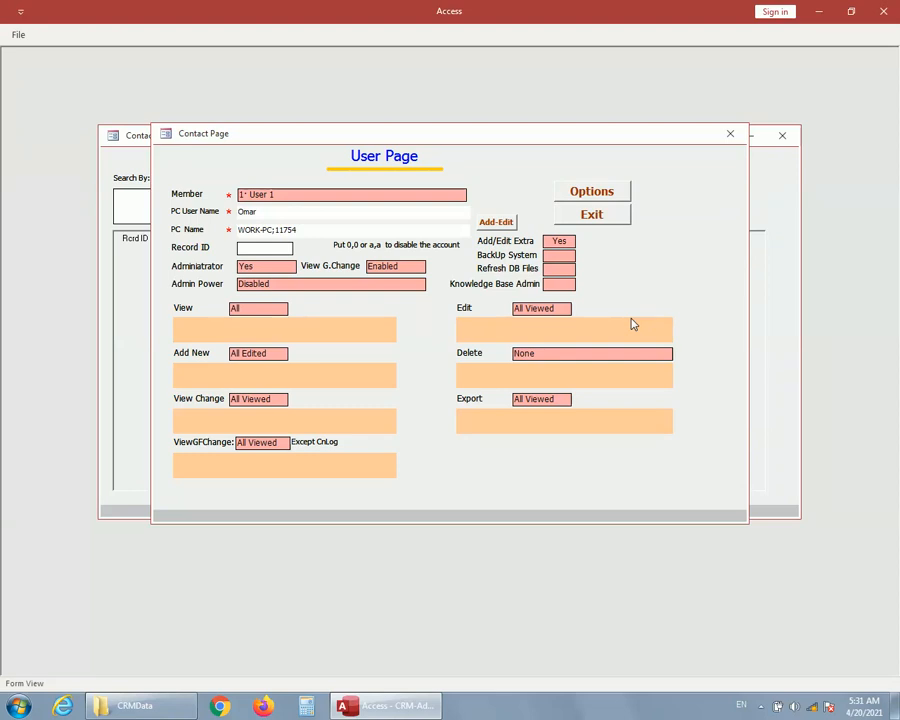
Set View to Some with the forms F_CnLog, F_Company and F_Contact, and return it to All.
double_click(259, 314)
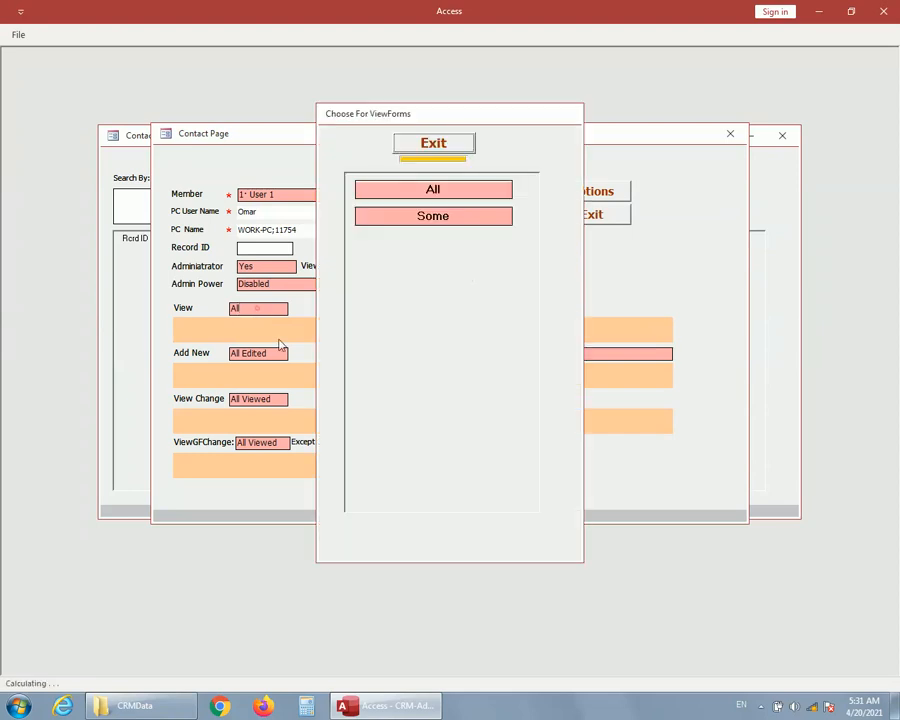
left_click(433, 220)
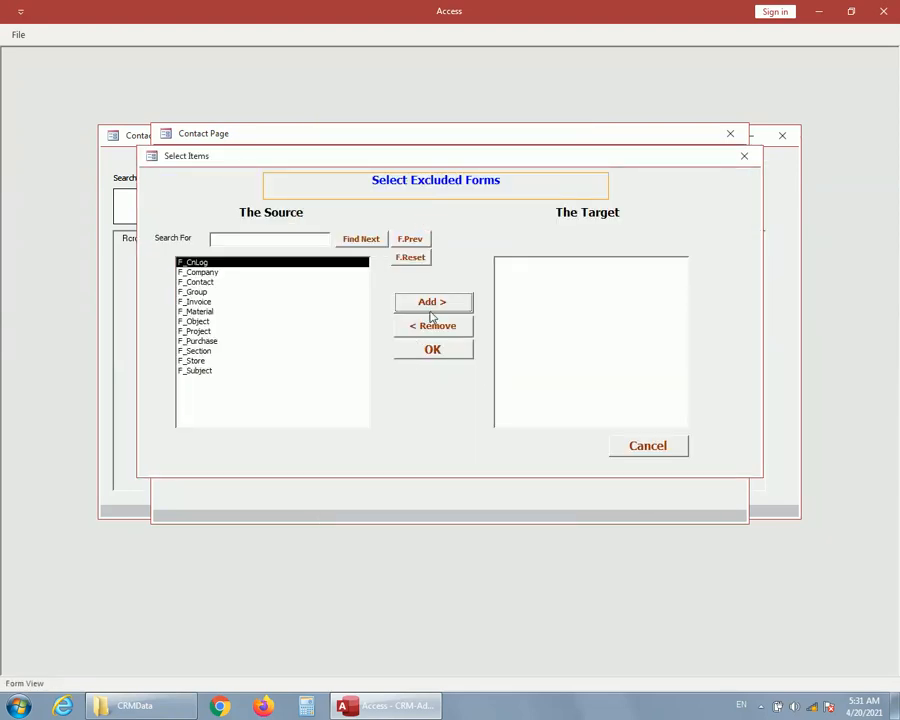
left_click(432, 306)
left_click(432, 303)
left_click(432, 303)
left_click(432, 350)
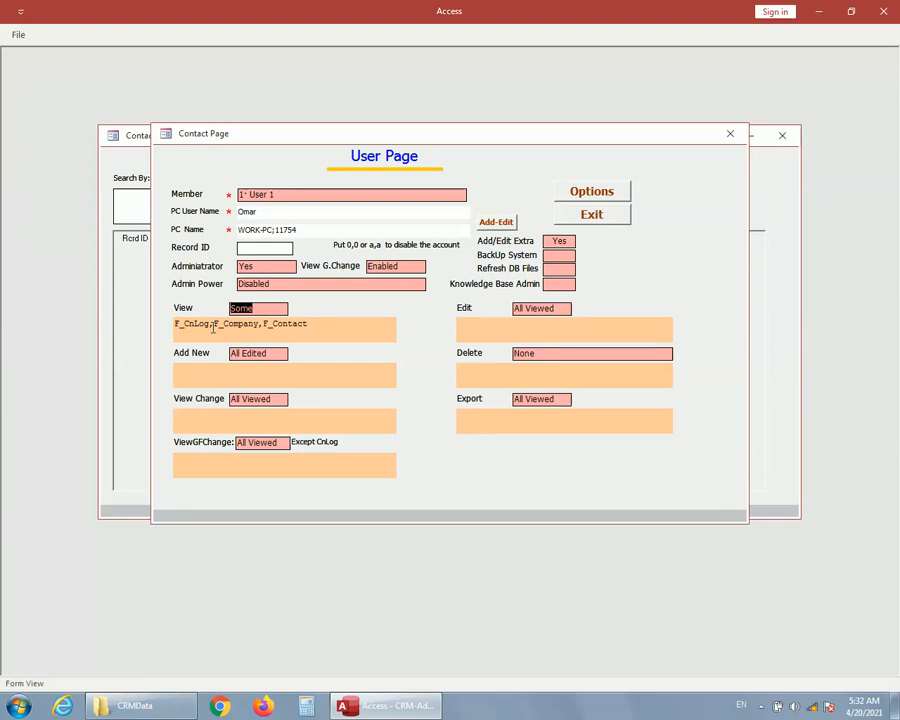
double_click(266, 311)
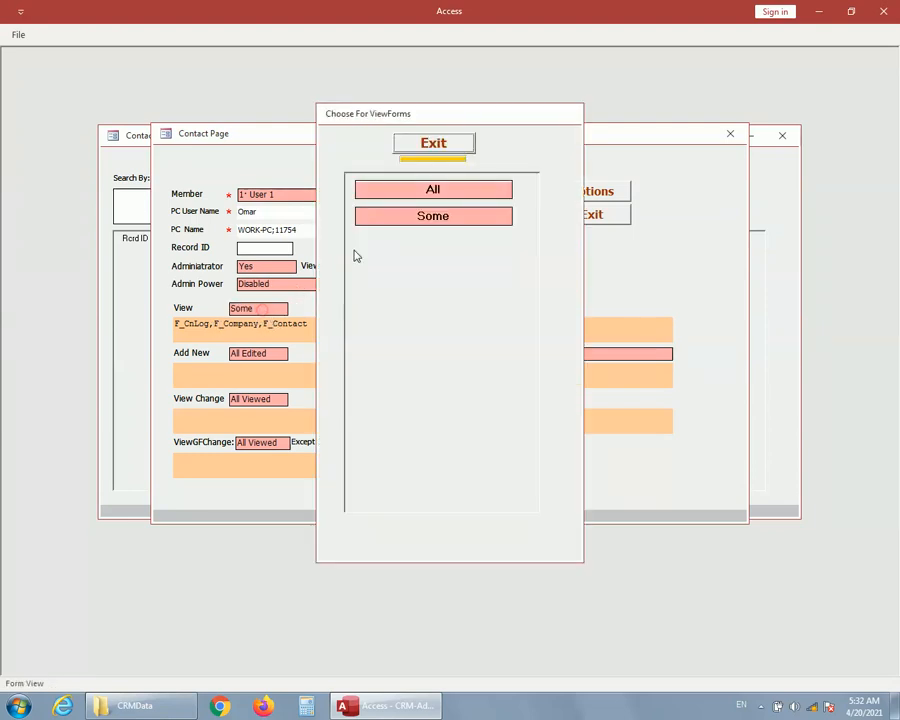
left_click(430, 192)
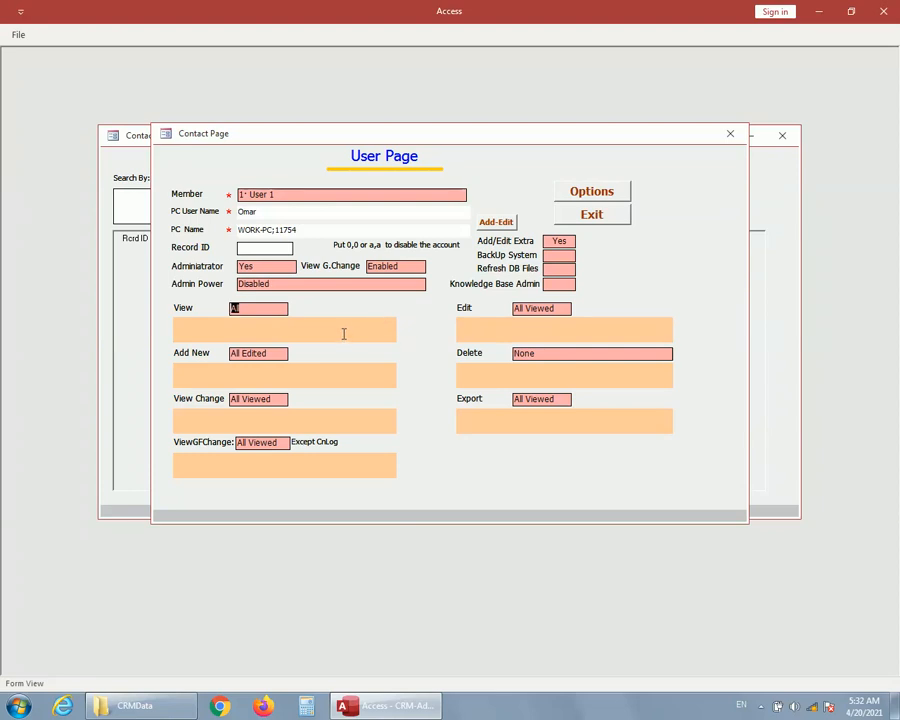
Set View to Some again, adding F_CnLog, F_Company and F_Contact to the target list.
left_click(264, 311)
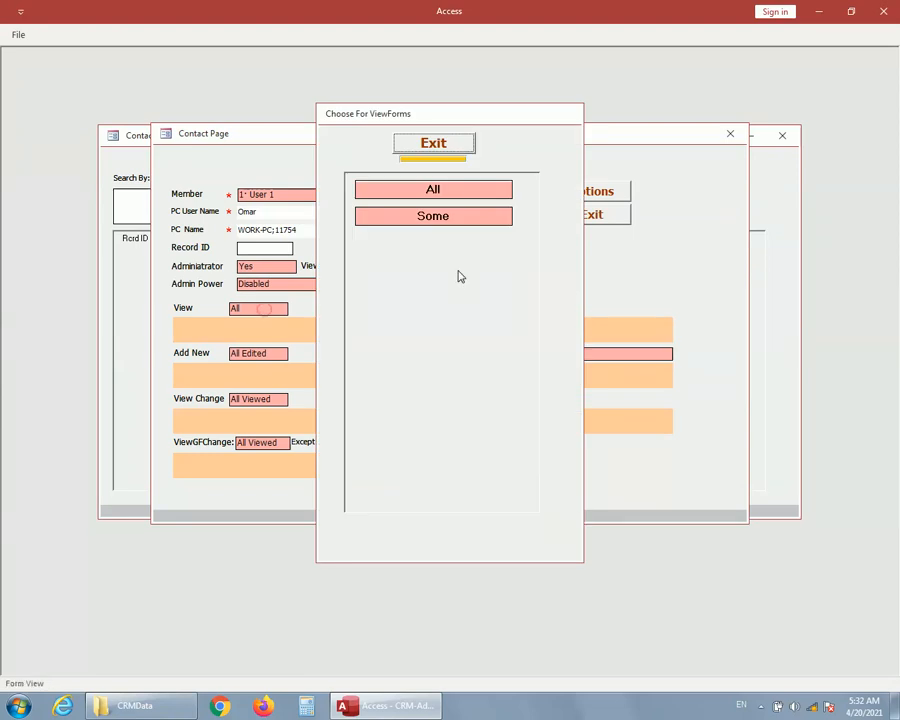
left_click(442, 218)
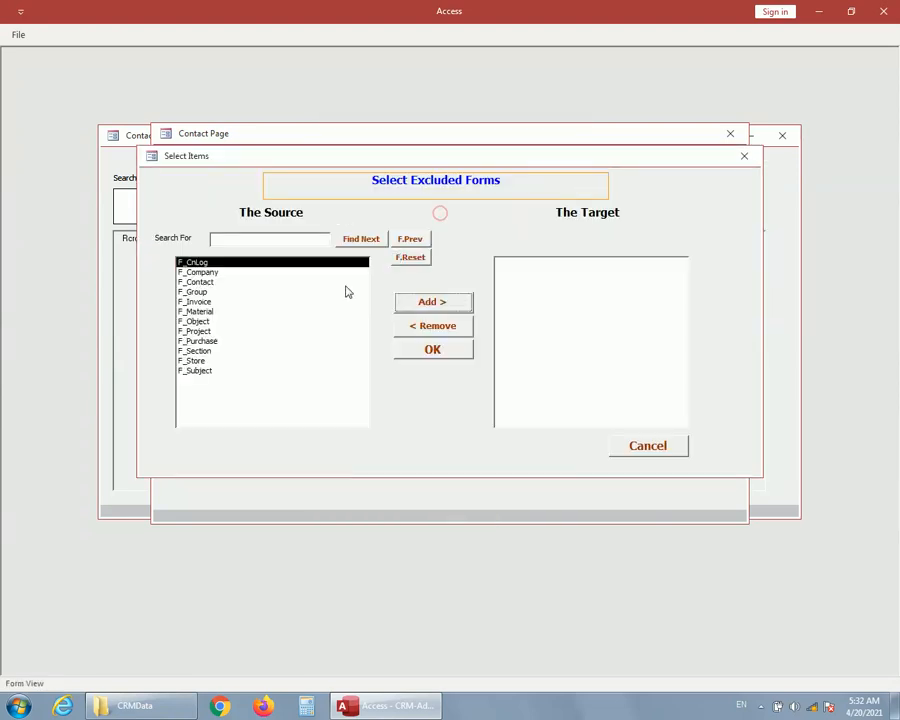
left_click(440, 302)
left_click(440, 302)
left_click(440, 302)
left_click(432, 349)
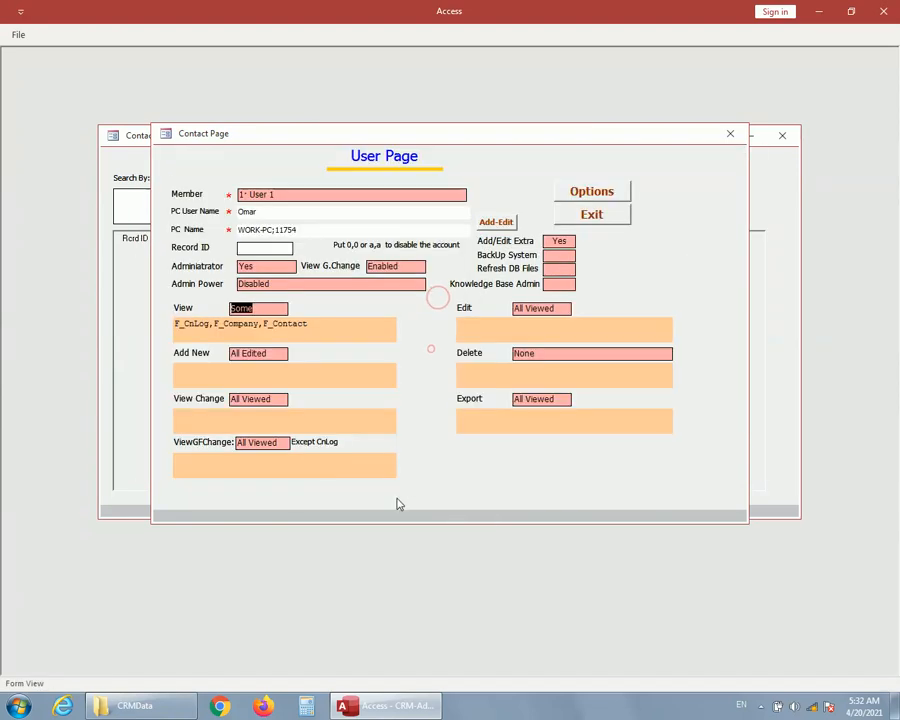
Examine the expanded list of forms chosen for View and set View back to All.
left_click(305, 335)
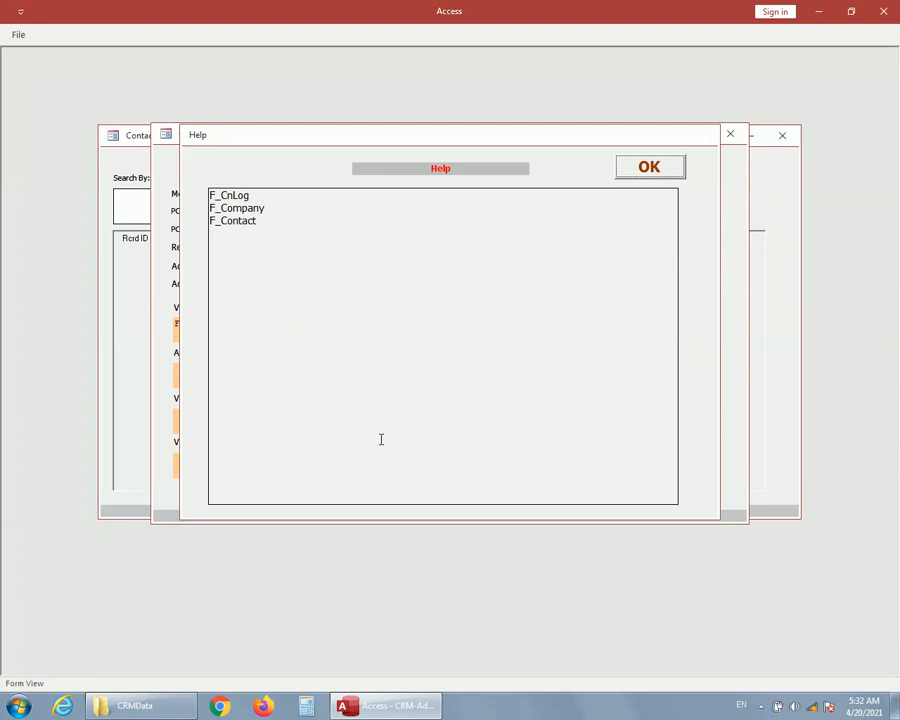
left_click(641, 170)
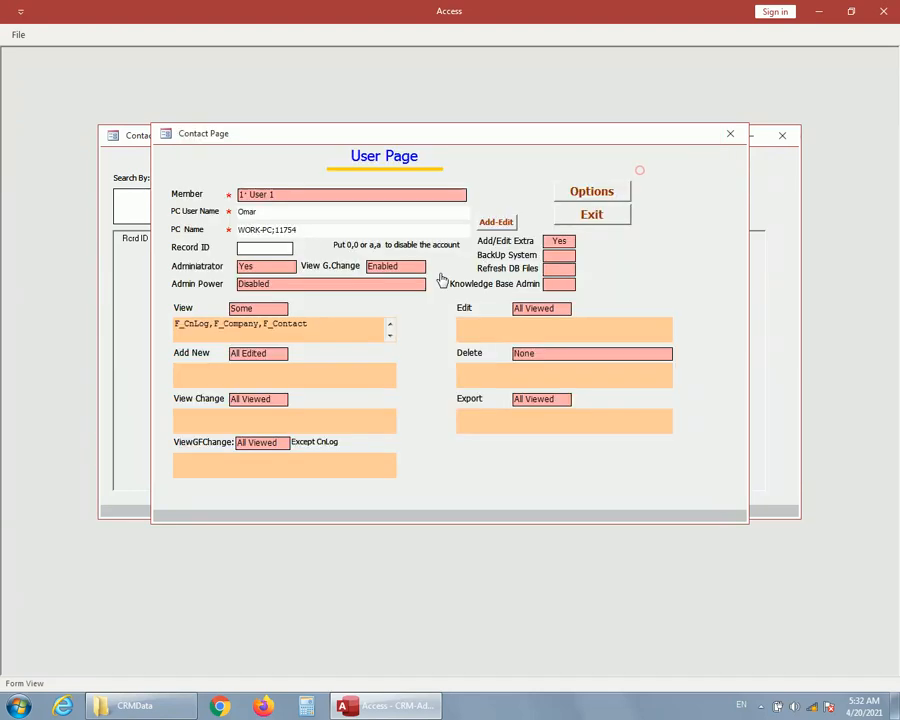
left_click(273, 311)
left_click(430, 187)
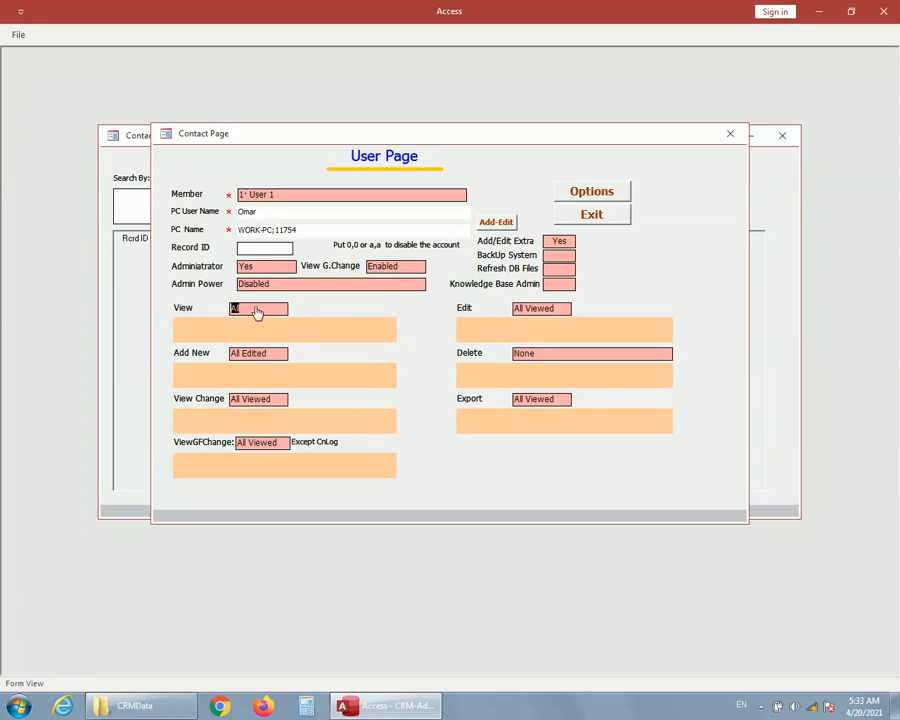
Examine the choices for the Edit, Add New and Delete permissions, including the Some Viewed form list, leaving each without a change.
left_click(529, 318)
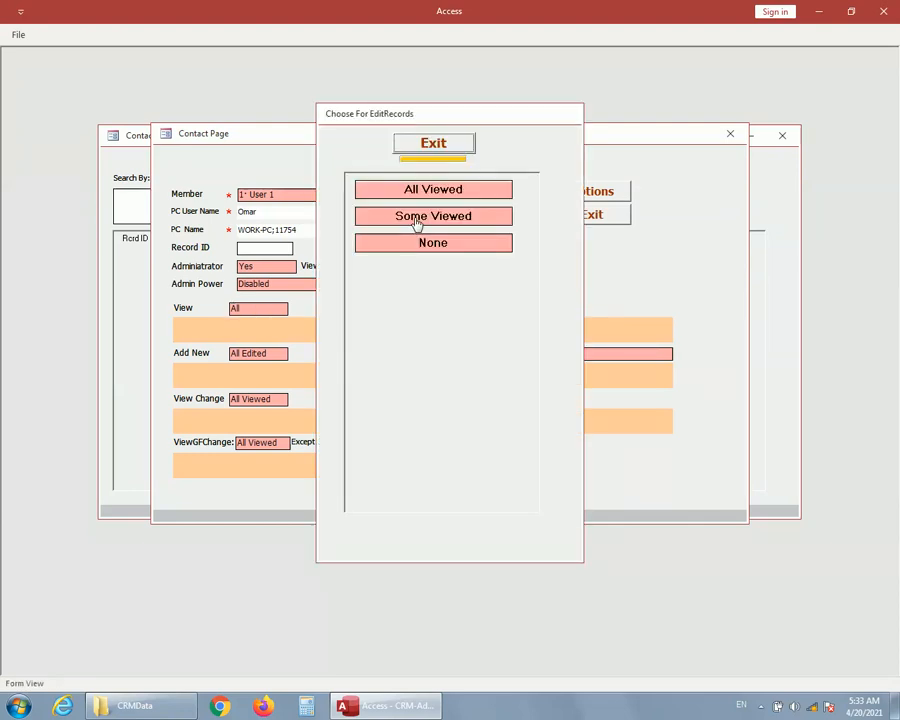
left_click(418, 219)
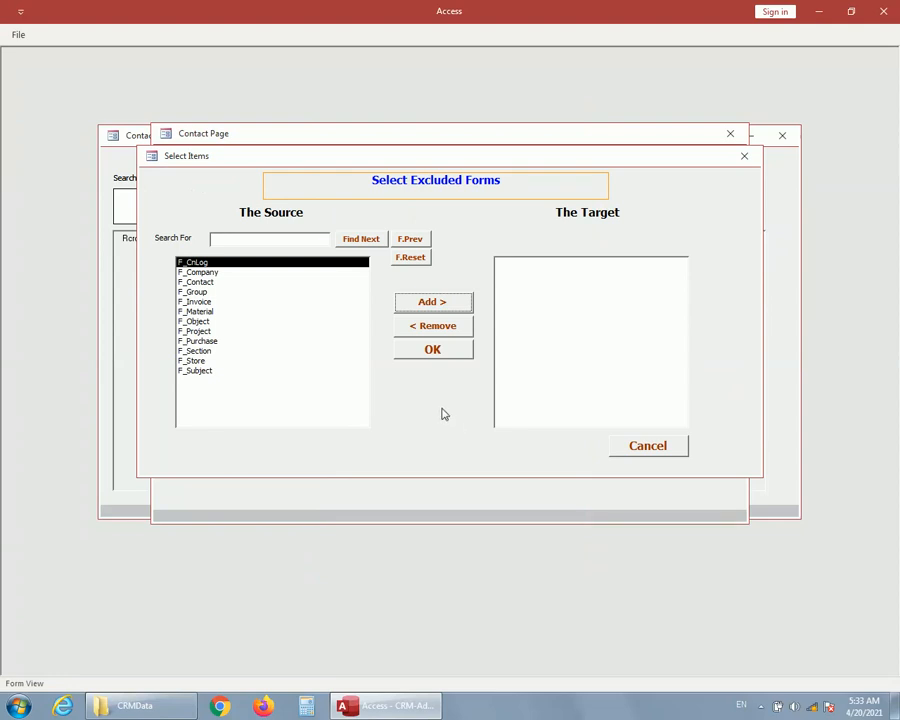
left_click(645, 446)
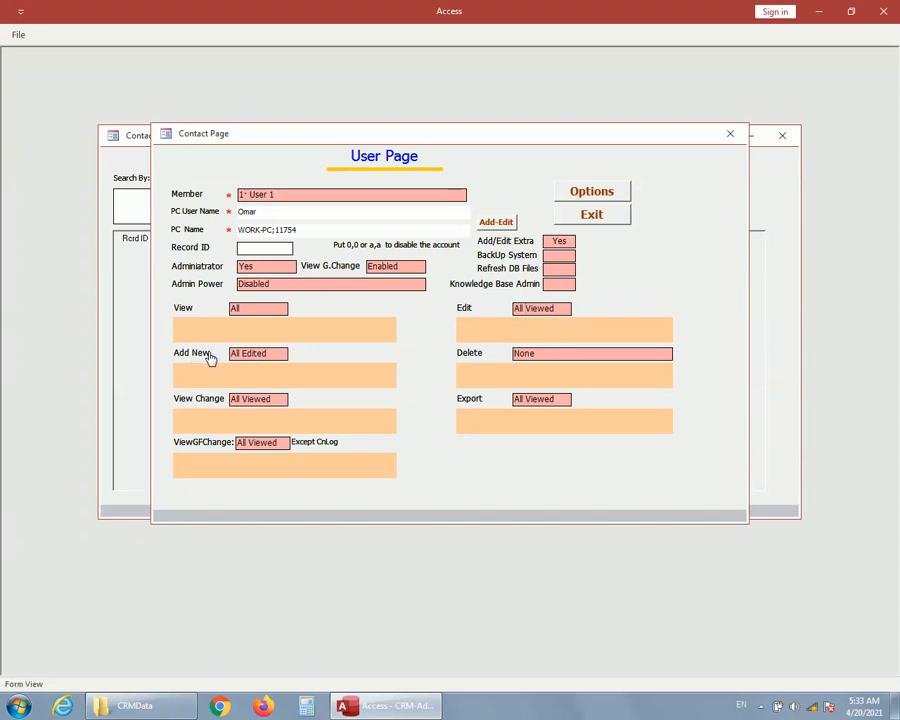
left_click(262, 353)
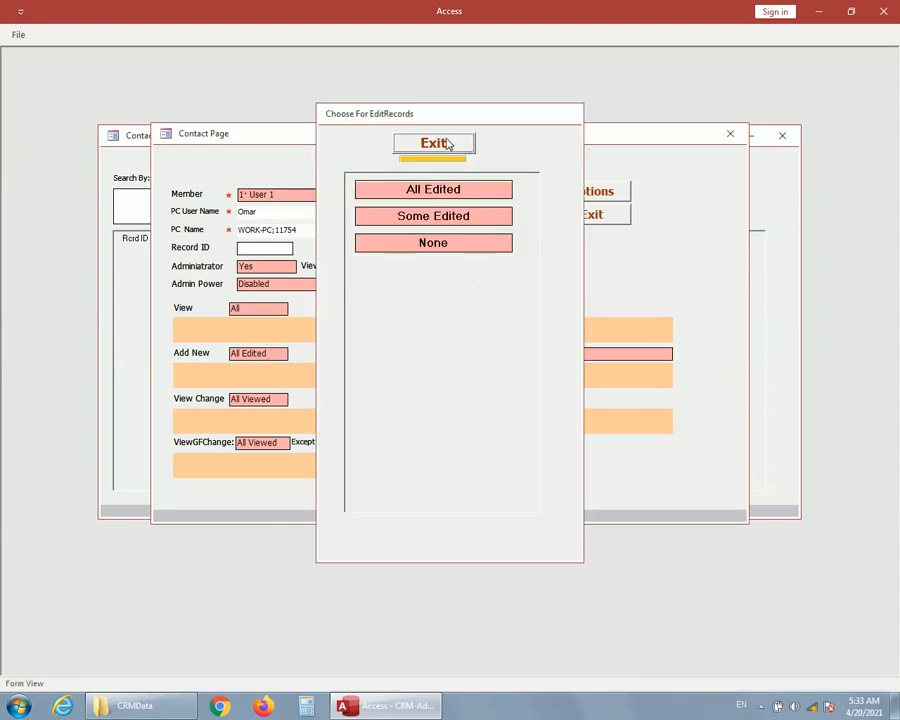
left_click(450, 143)
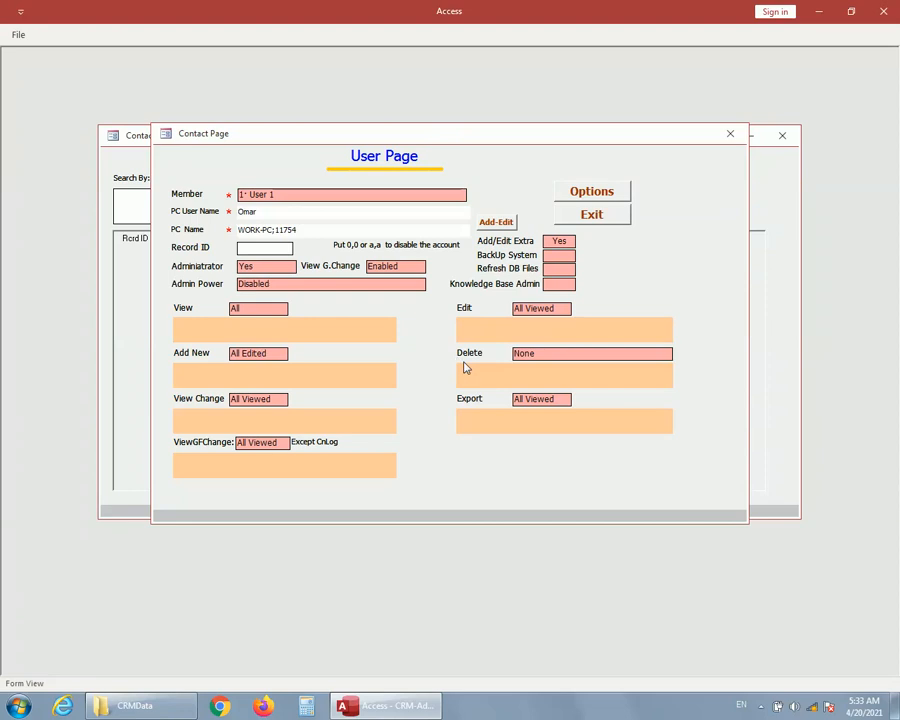
left_click(535, 357)
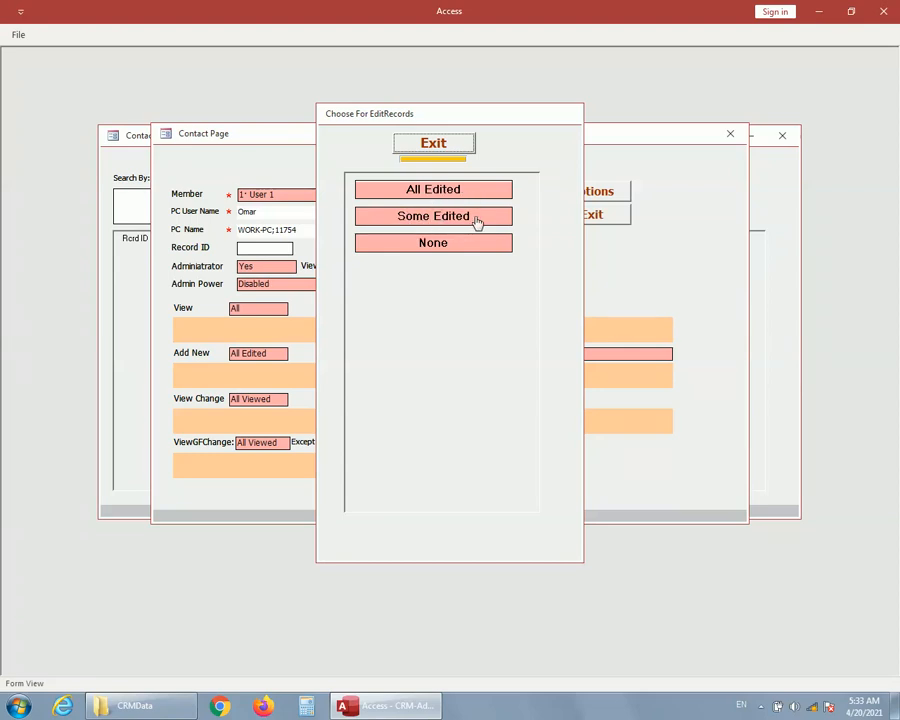
left_click(435, 150)
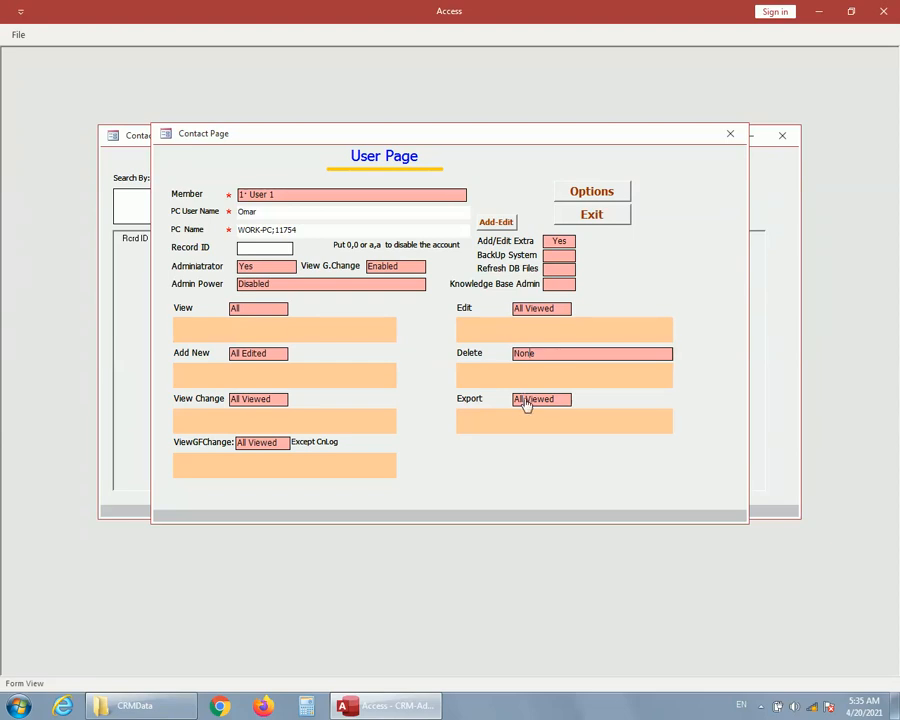
Restrict View to Some, selecting the forms F_CnLog, F_Company and F_Contact.
left_click(261, 311)
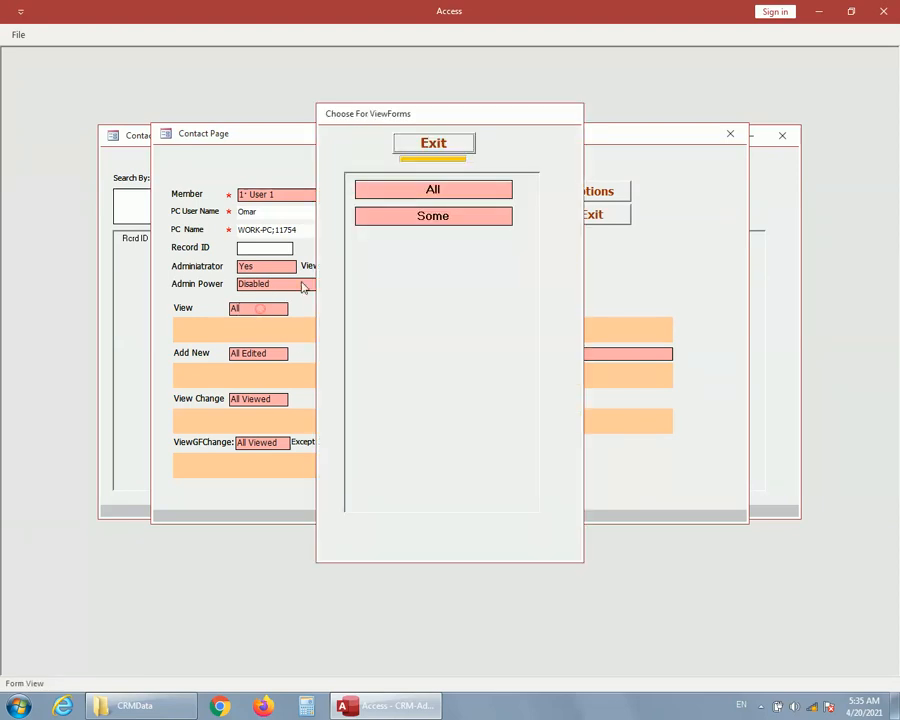
left_click(438, 218)
left_click(424, 303)
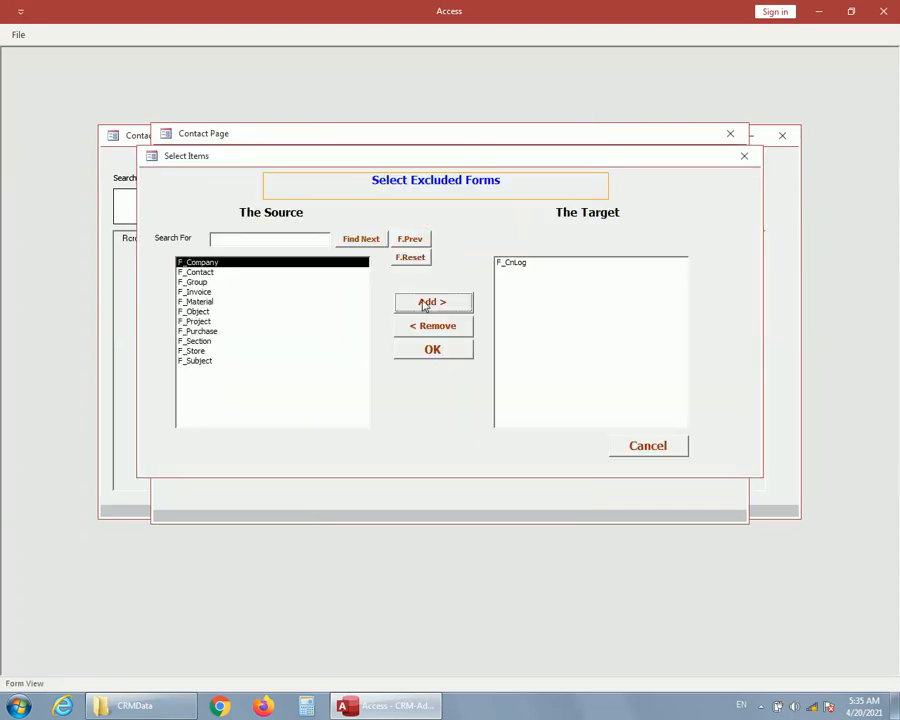
left_click(425, 302)
left_click(425, 302)
left_click(437, 351)
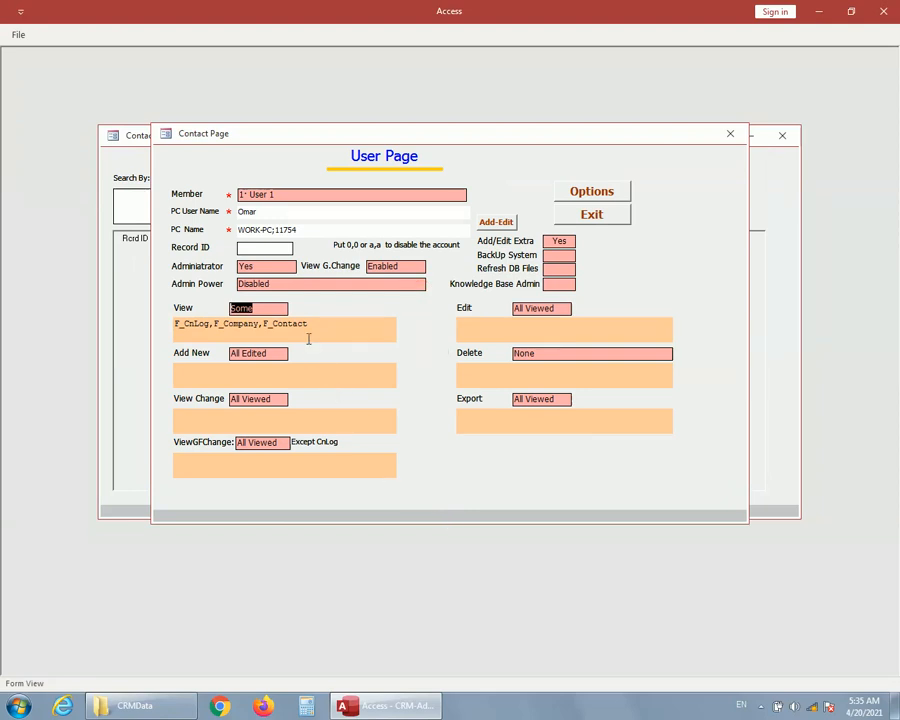
Set Export to Some Viewed with the forms F_CnLog and F_Company.
left_click(538, 402)
left_click(440, 216)
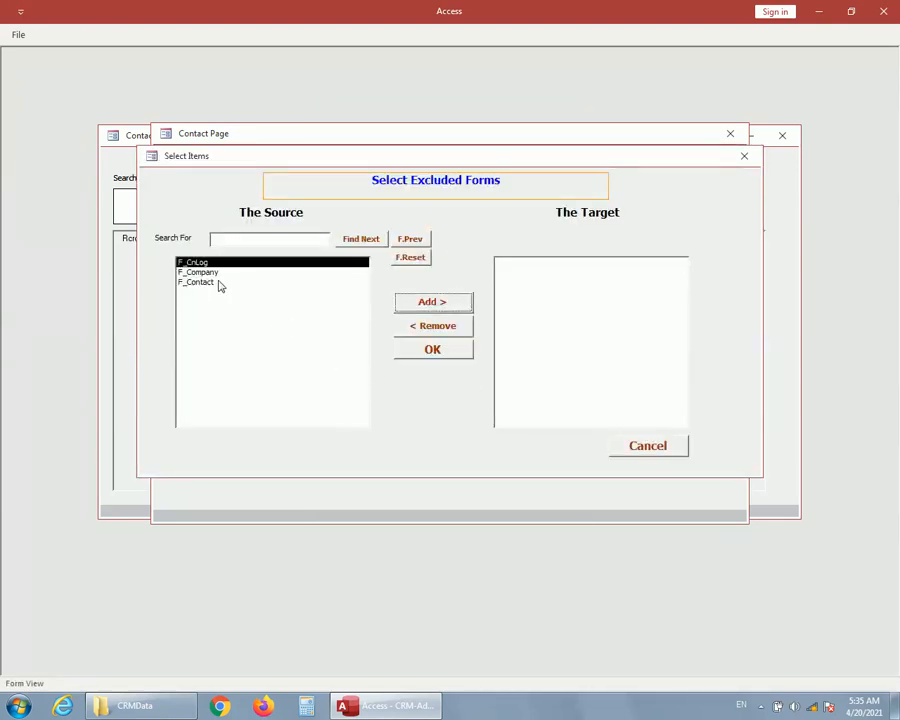
left_click(428, 305)
left_click(428, 305)
left_click(438, 352)
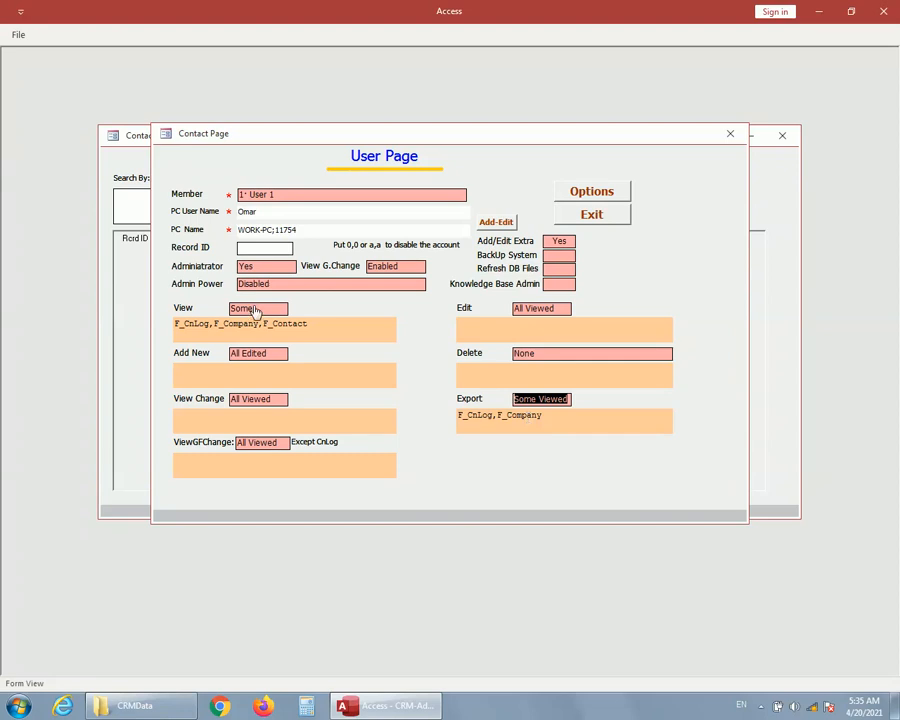
Set View back to All, check the form list for Export and set Export back to All Viewed.
left_click(259, 309)
left_click(401, 203)
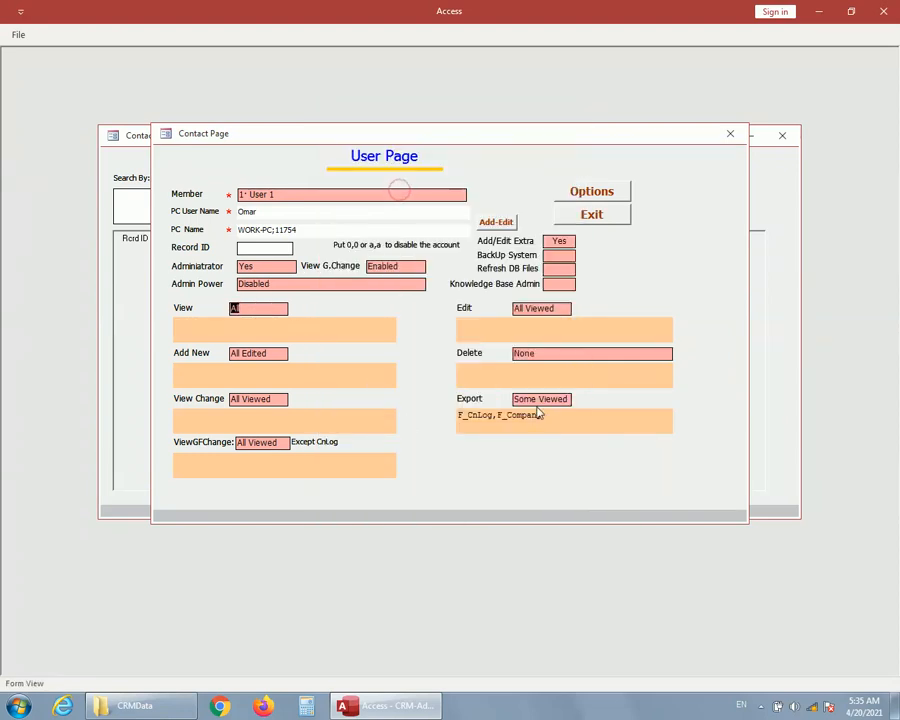
left_click(538, 396)
left_click(422, 218)
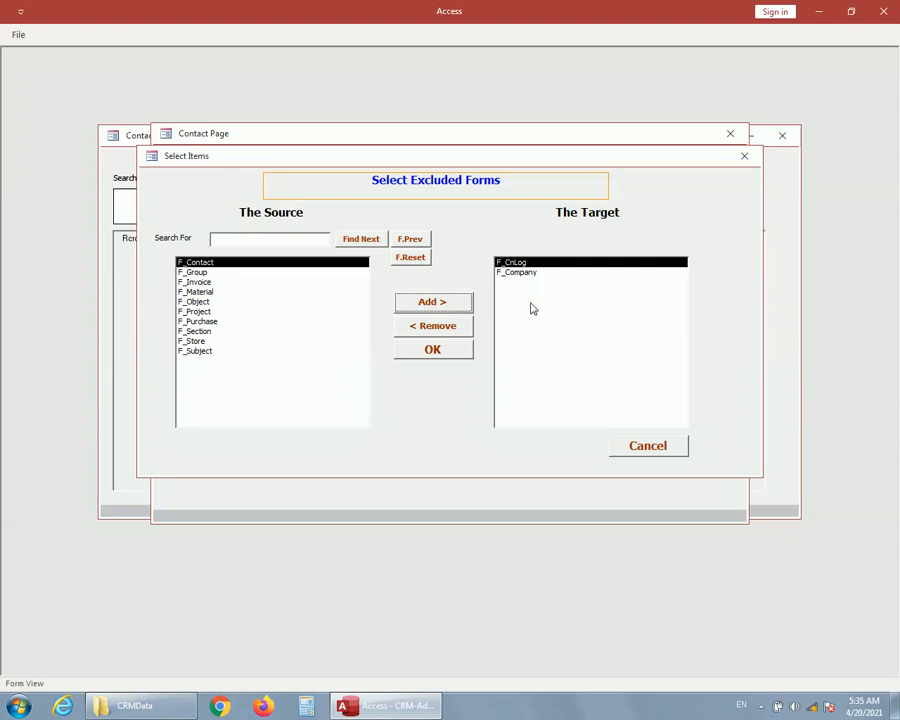
left_click(645, 446)
left_click(559, 402)
left_click(430, 188)
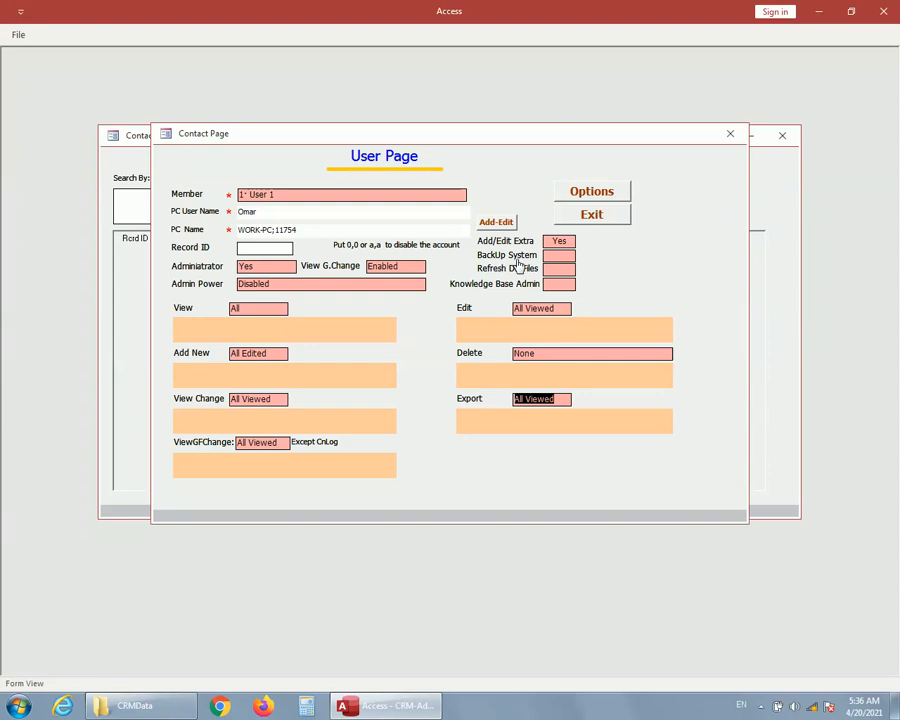
Set BackUp System, Refresh DB Files and Knowledge Base Admin to Yes, and exit to the main page.
left_click(564, 257)
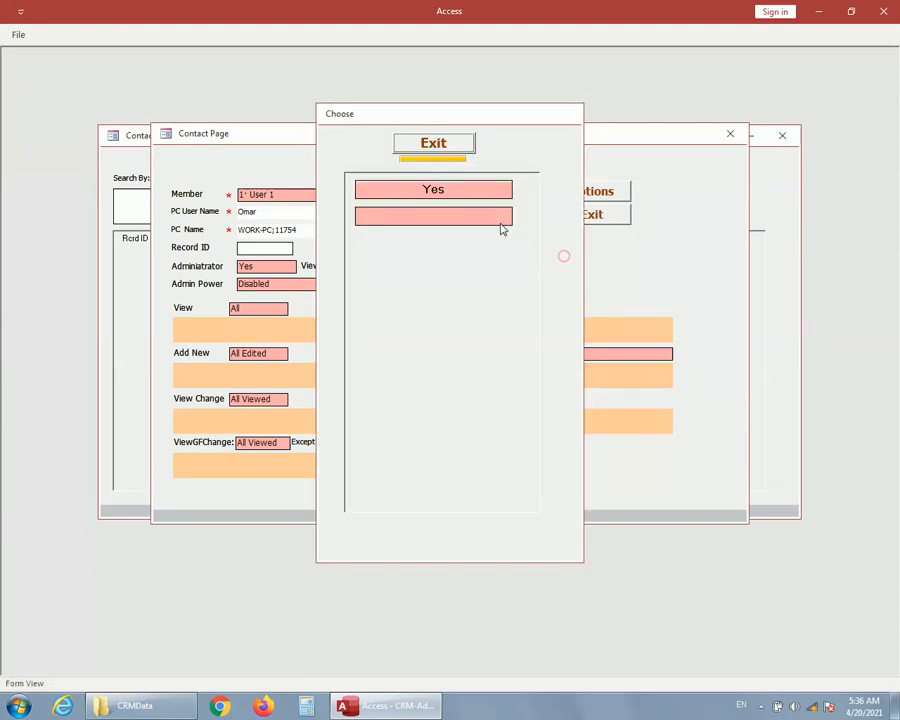
left_click(455, 199)
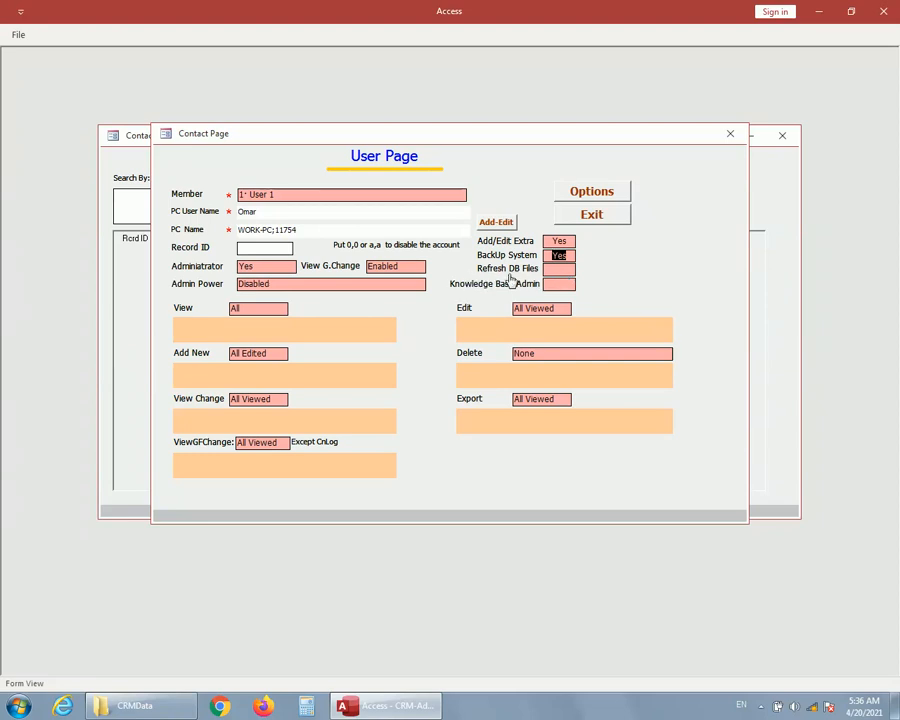
left_click(557, 269)
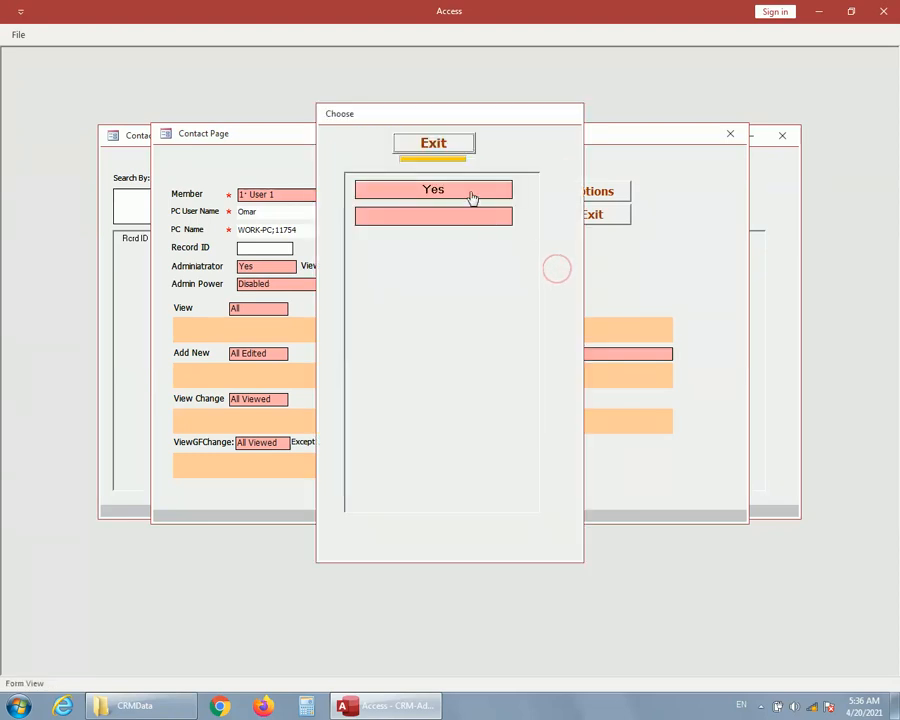
left_click(471, 192)
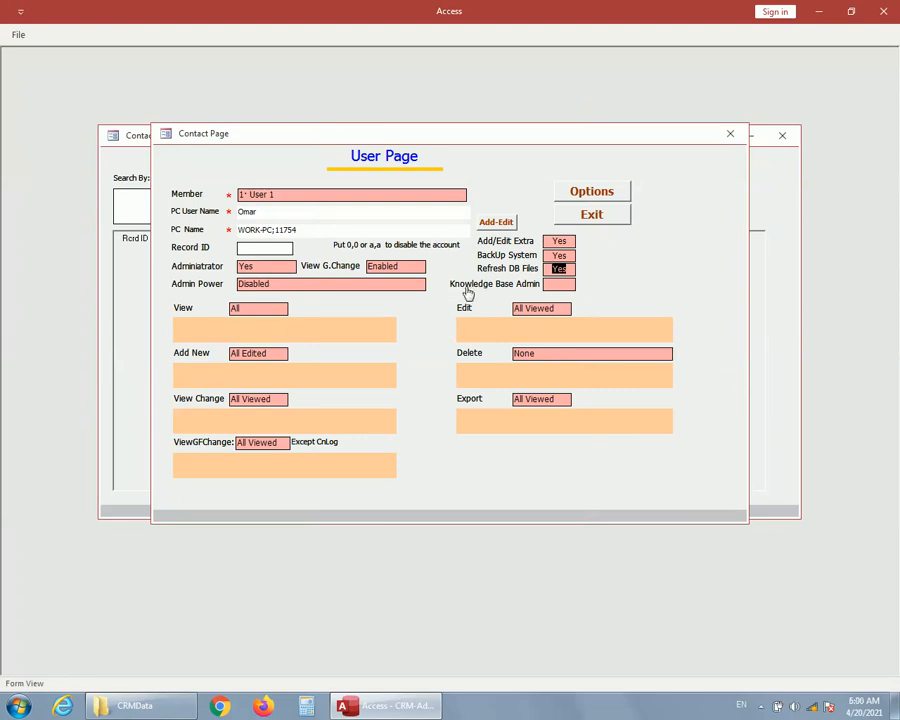
left_click(557, 290)
left_click(448, 191)
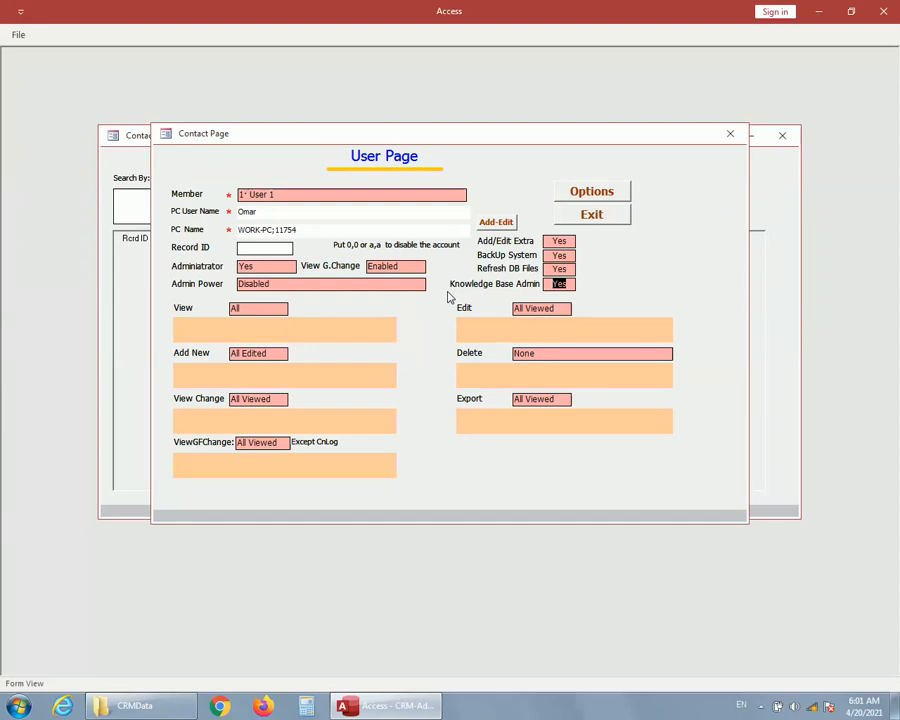
left_click(596, 217)
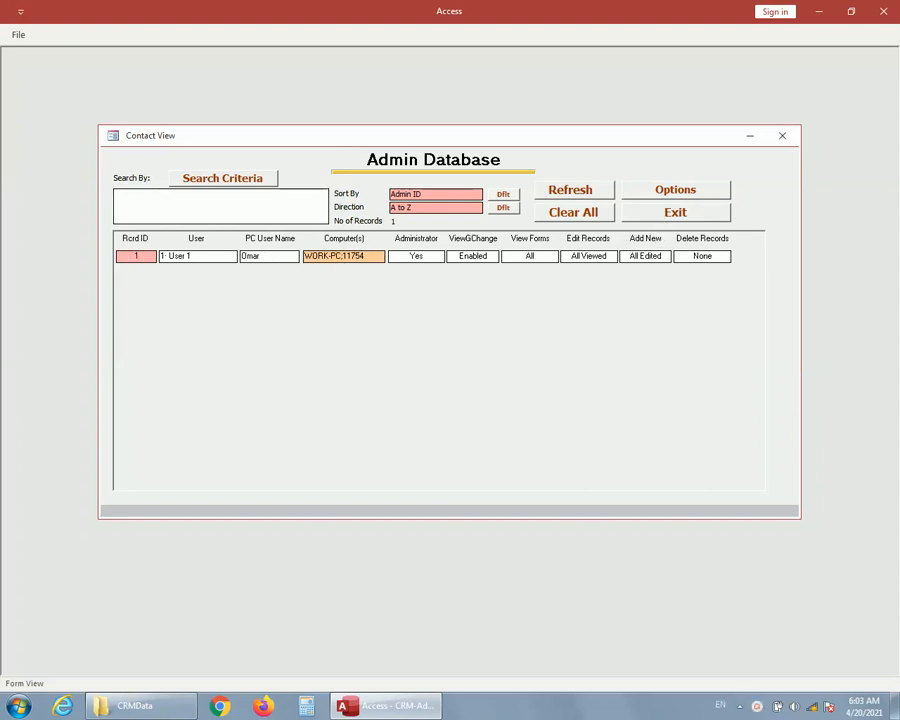
left_click(673, 213)
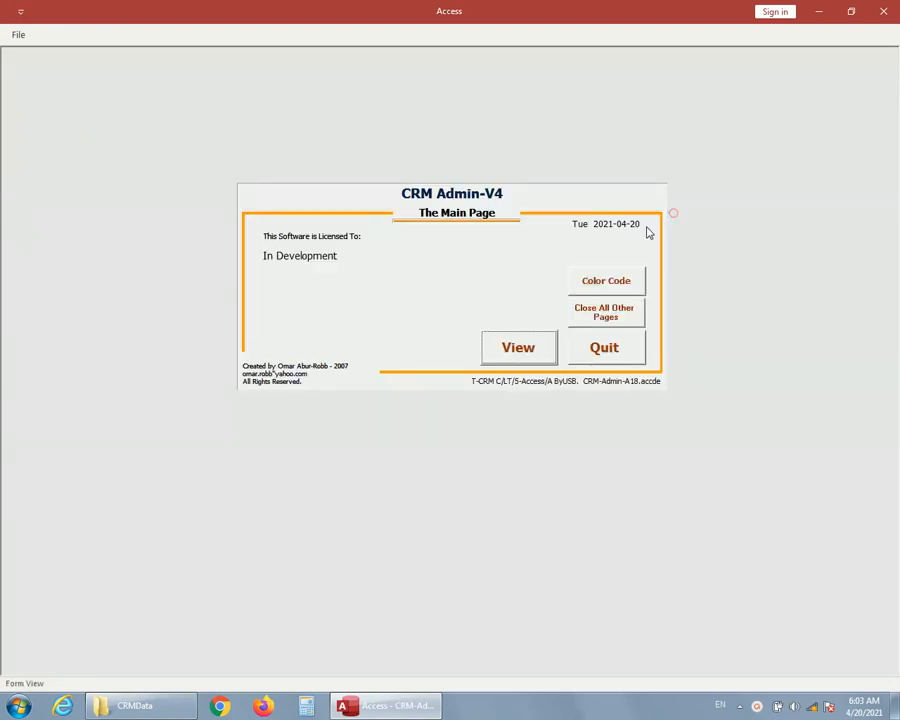